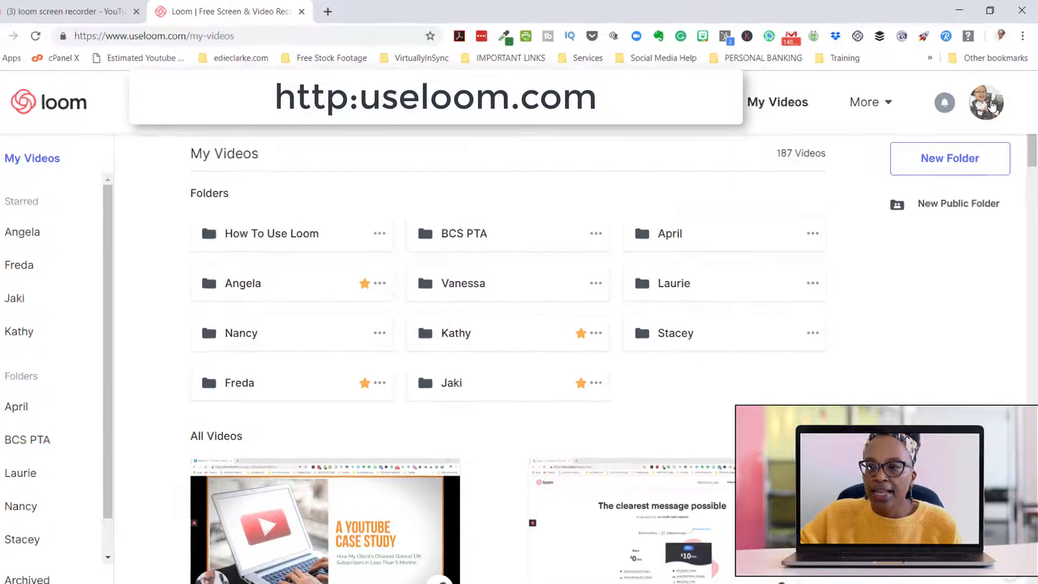
# - Open the Loom Pro pricing page and switch it to annual billing (Pro $8/mo)
pyautogui.click(992, 105)
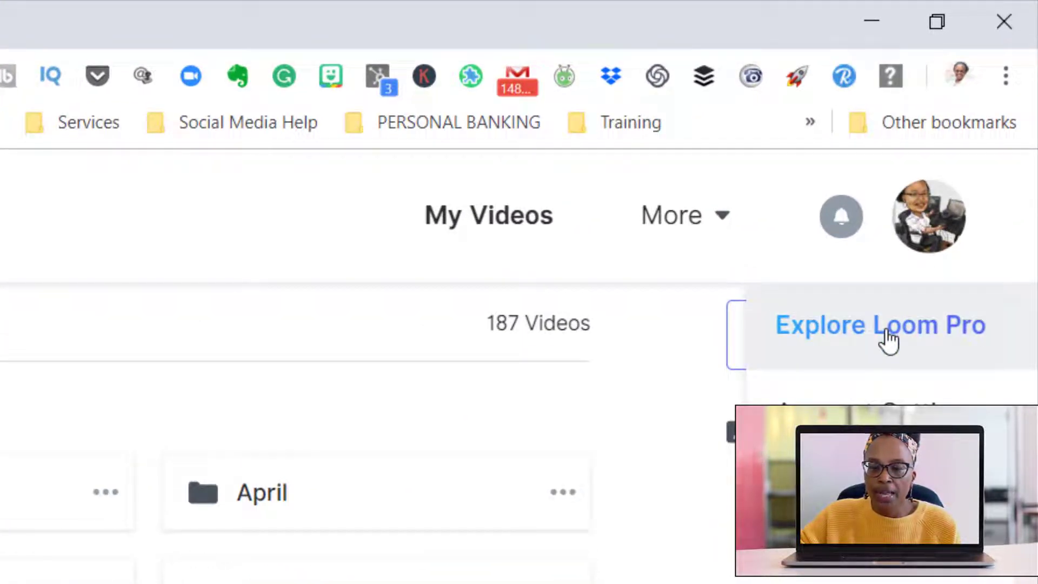
pyautogui.click(888, 332)
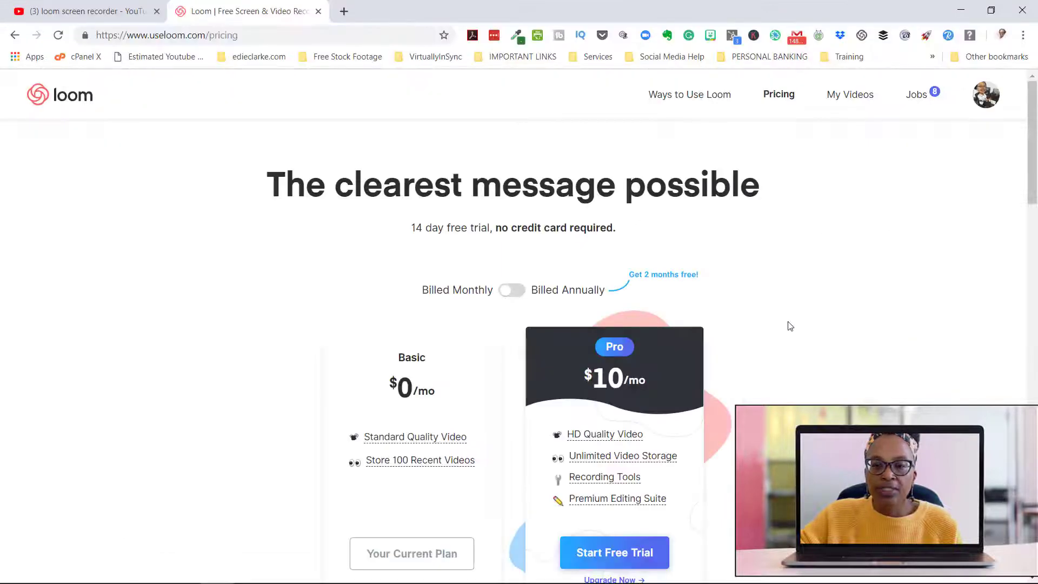
pyautogui.scroll(-1, 809, 317)
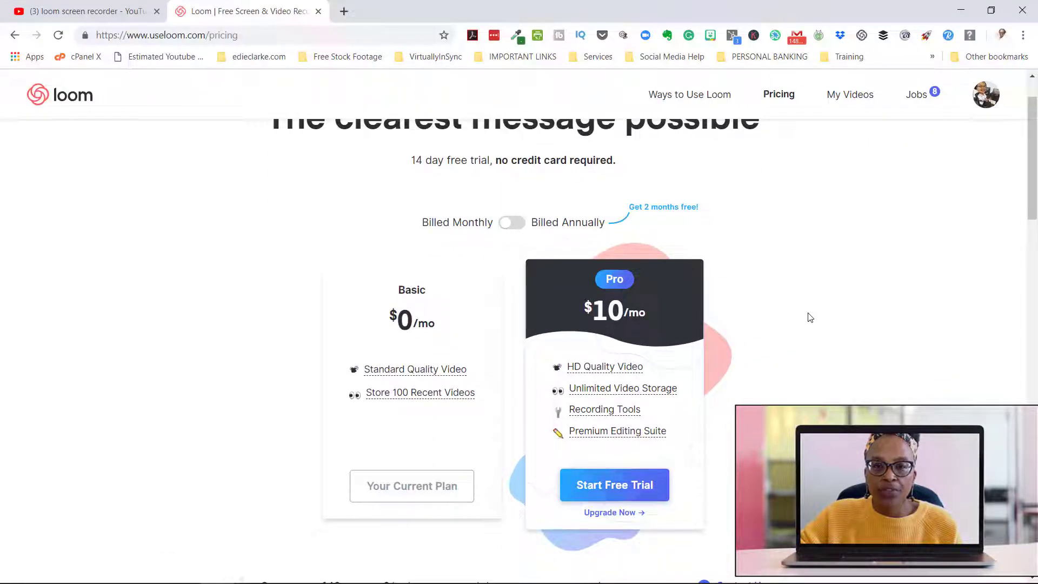
pyautogui.scroll(-1, 810, 317)
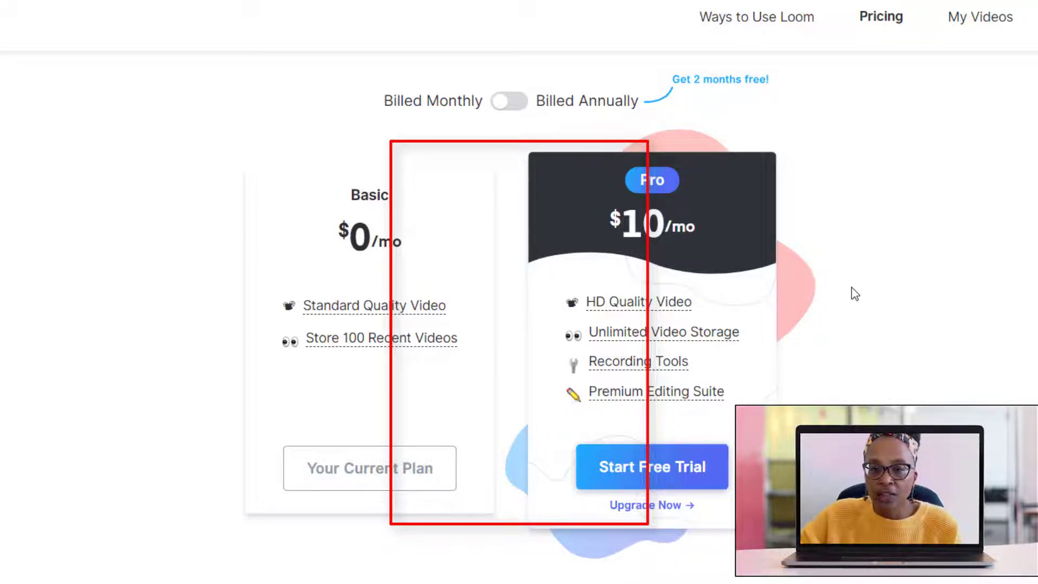
pyautogui.click(522, 103)
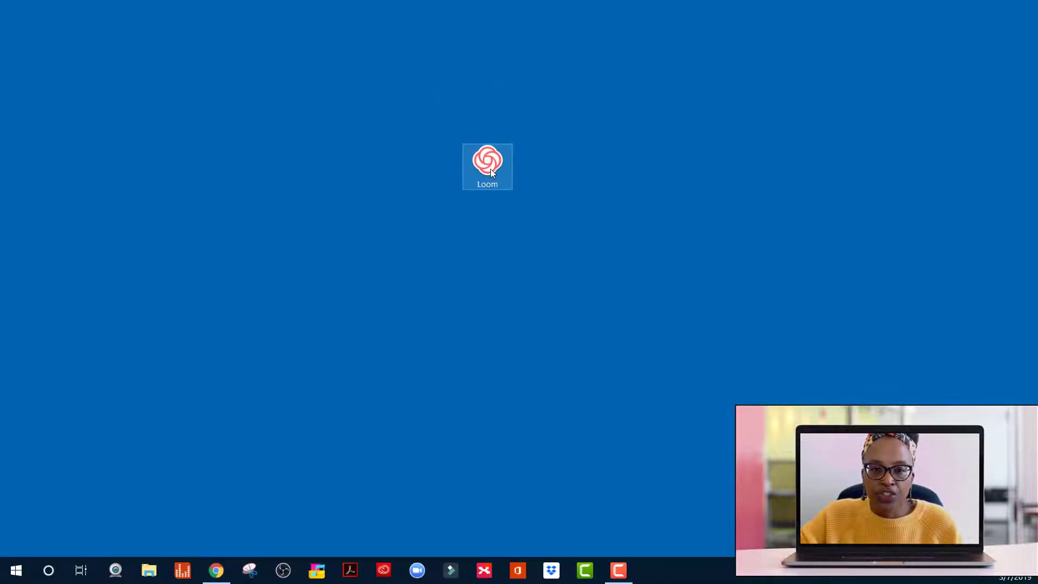
# - Launch the Loom desktop recorder and move its window up slightly
pyautogui.doubleClick(491, 170)
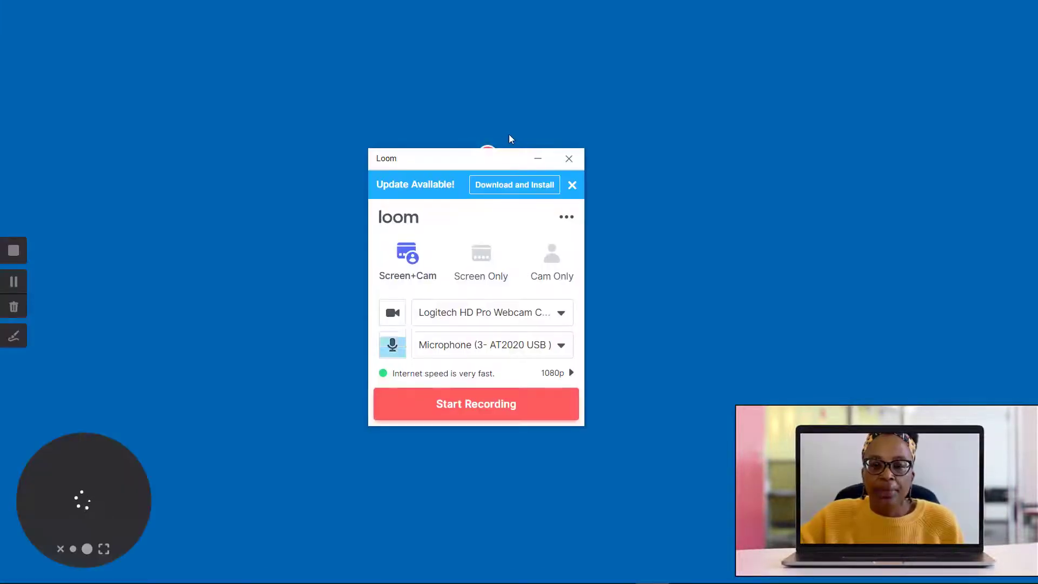
pyautogui.moveTo(507, 160); pyautogui.dragTo(508, 120)
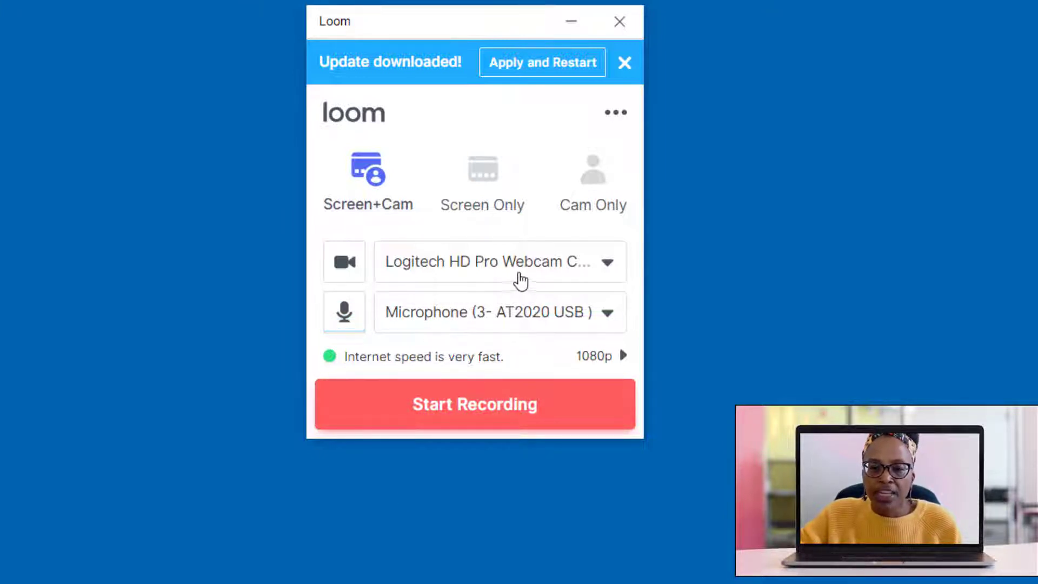
# - Set the webcam to None for Screen Only recording, keeping the AT2020 USB microphone
pyautogui.click(607, 263)
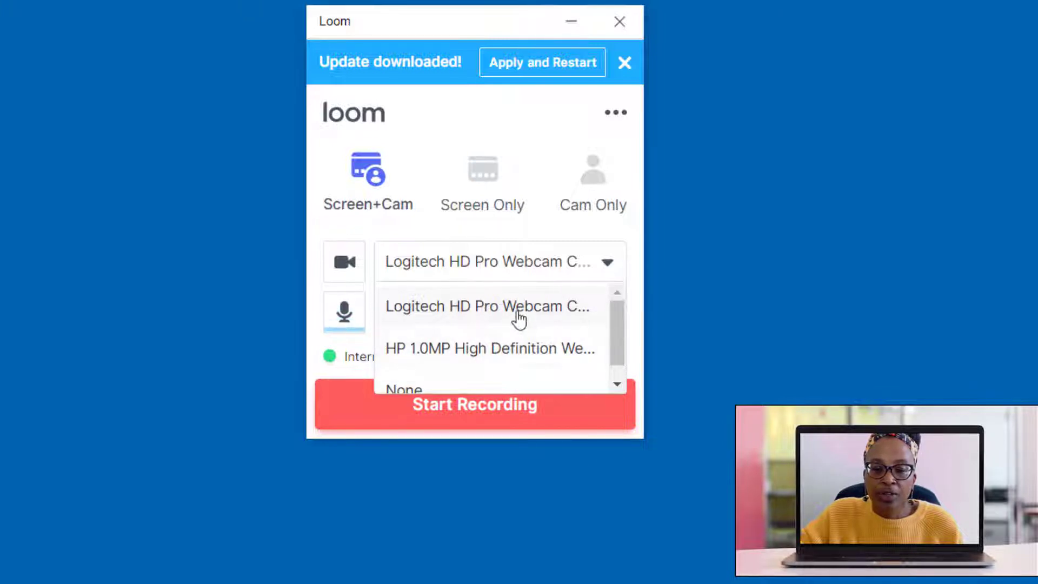
pyautogui.click(399, 390)
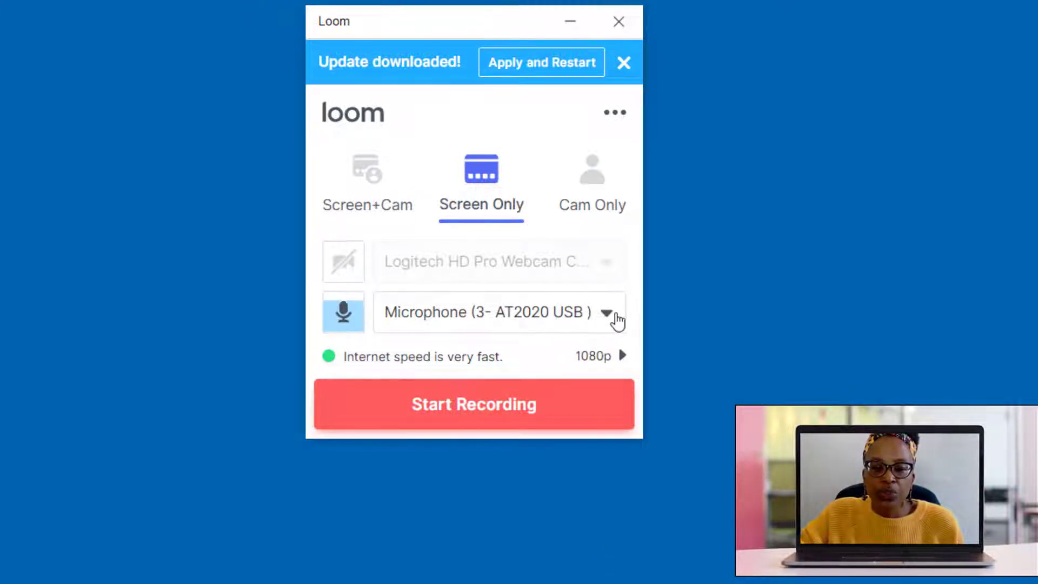
pyautogui.click(617, 316)
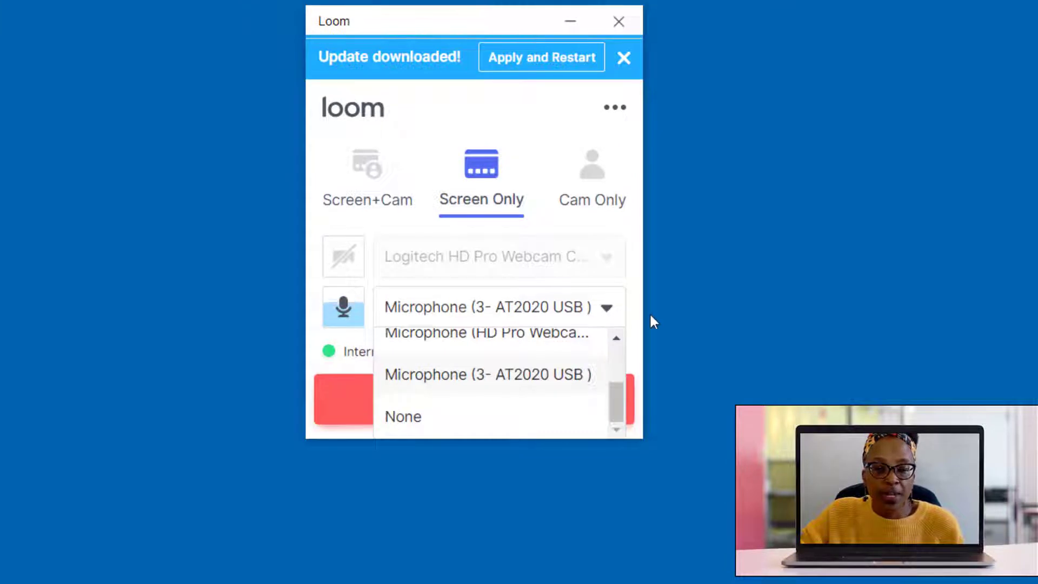
pyautogui.click(692, 308)
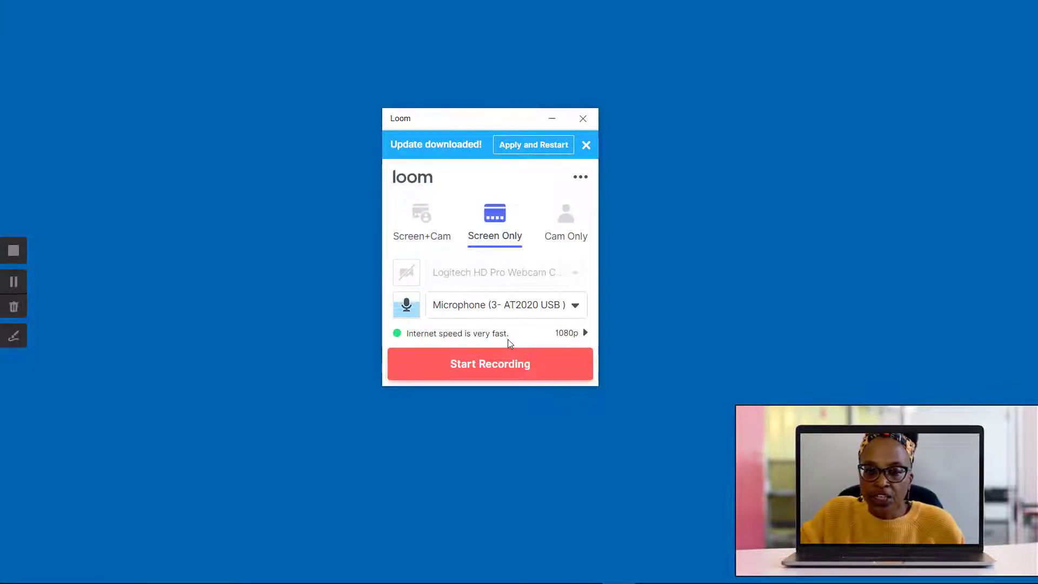
# - Show the resolution list: Auto, 4K HD, 1080p HD, 720p, 480p and 360p
pyautogui.click(585, 334)
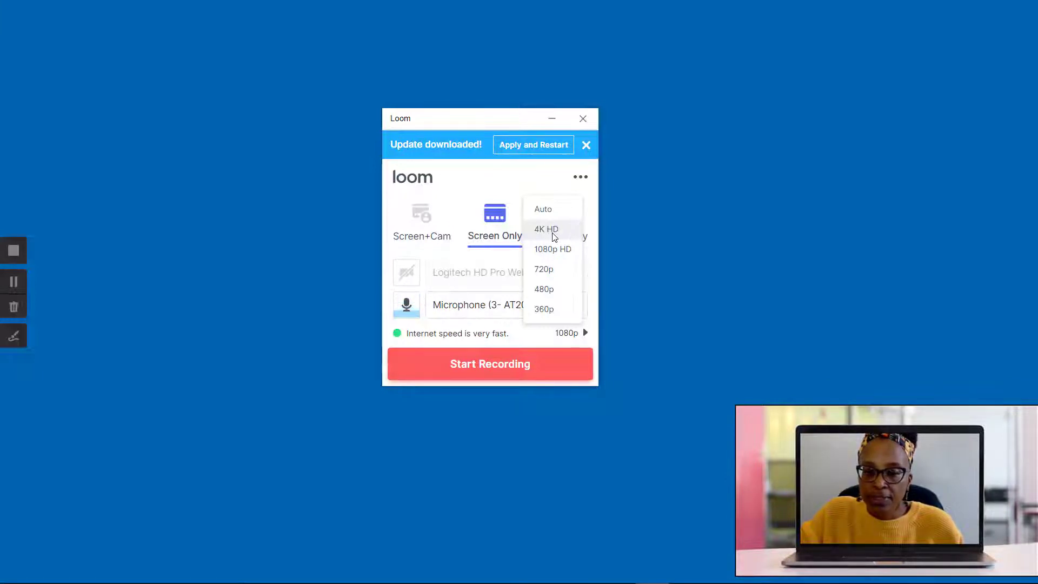
# - Start a new recording of the Desktop 1 screen
pyautogui.click(481, 371)
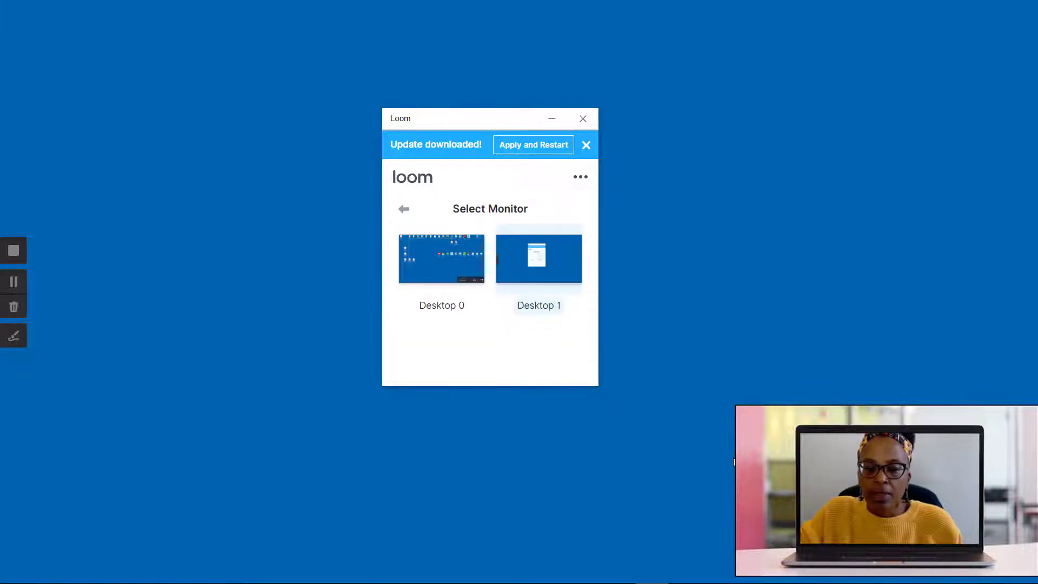
pyautogui.click(543, 285)
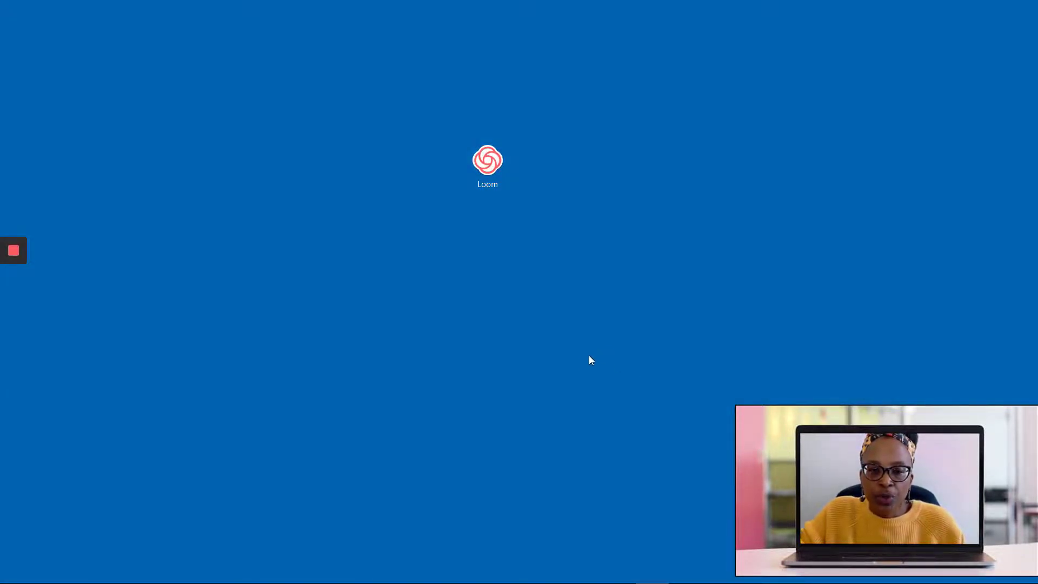
# - Switch on Show control menu in the Recording preferences
pyautogui.moveTo(21, 255)
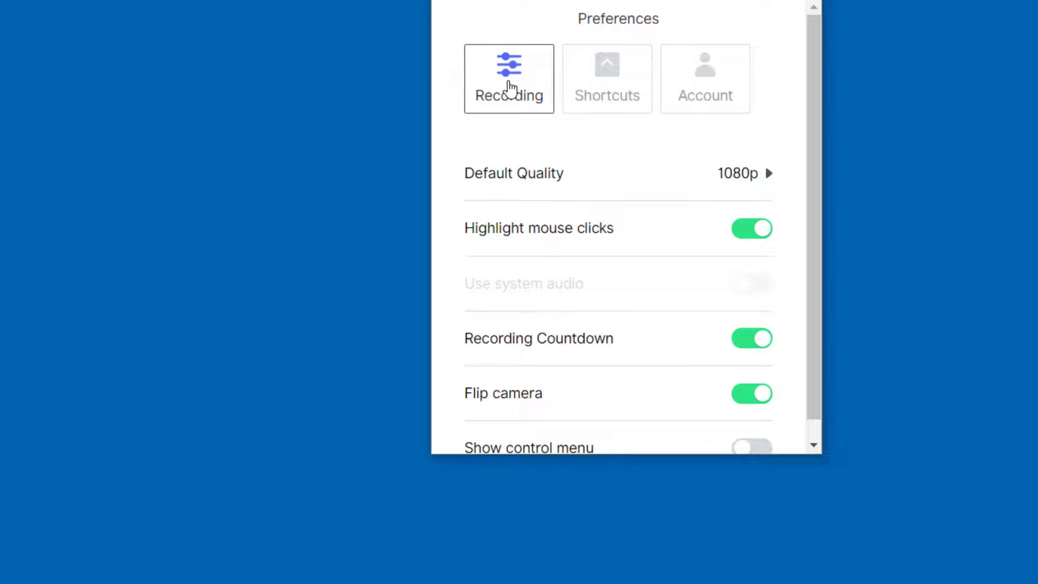
pyautogui.scroll(-2, 637, 250)
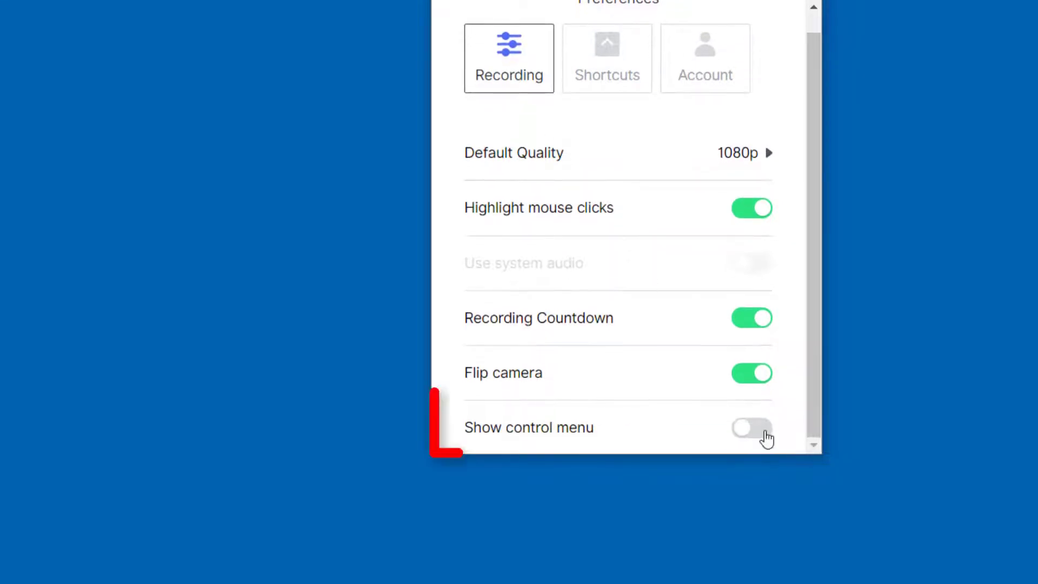
pyautogui.click(741, 429)
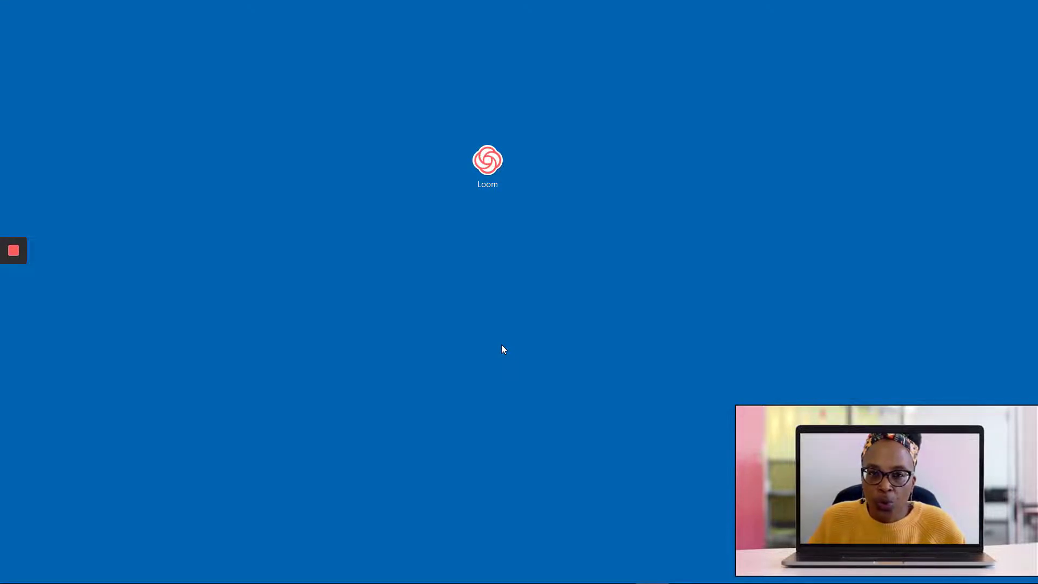
# - Draw freehand with thicker and thinner pens, try black, light blue and green, then clear it
pyautogui.moveTo(11, 251)
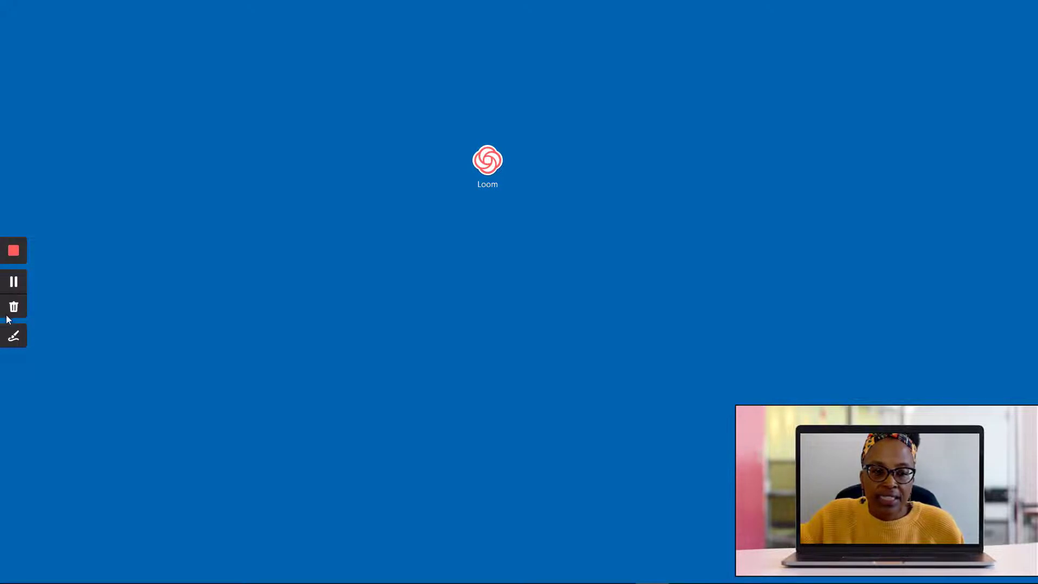
pyautogui.click(14, 336)
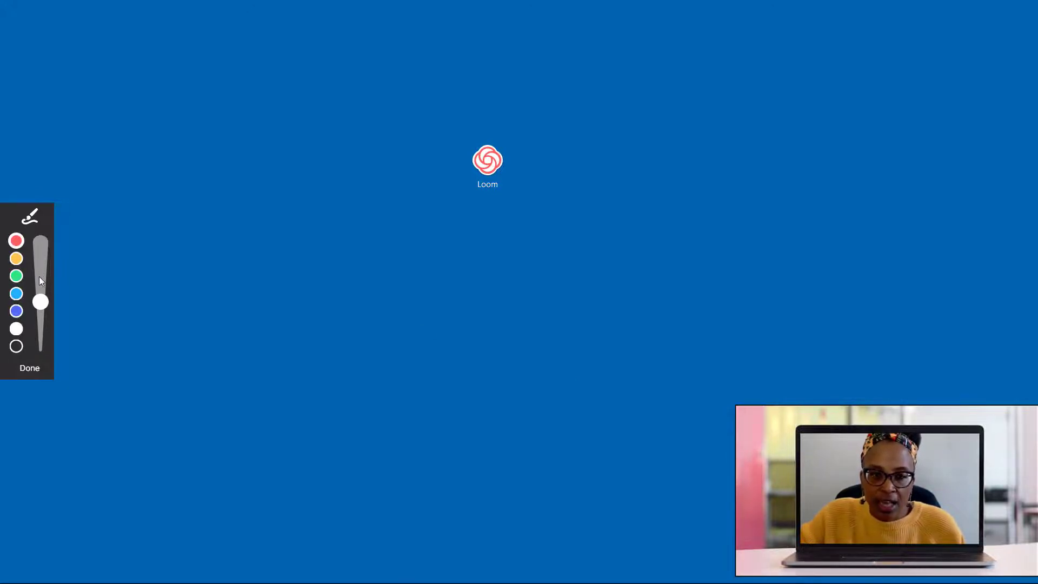
pyautogui.moveTo(41, 302); pyautogui.dragTo(41, 257)
pyautogui.moveTo(292, 271)
pyautogui.mouseDown()
pyautogui.moveTo(290, 283)
pyautogui.moveTo(443, 308)
pyautogui.moveTo(417, 355)
pyautogui.moveTo(433, 370)
pyautogui.mouseUp()
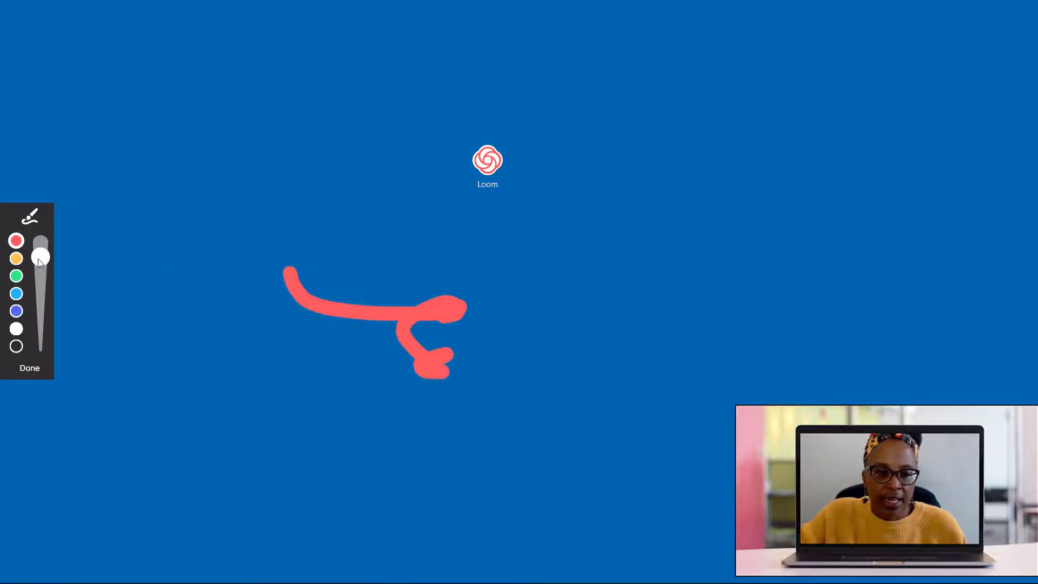
pyautogui.moveTo(39, 260); pyautogui.dragTo(41, 343)
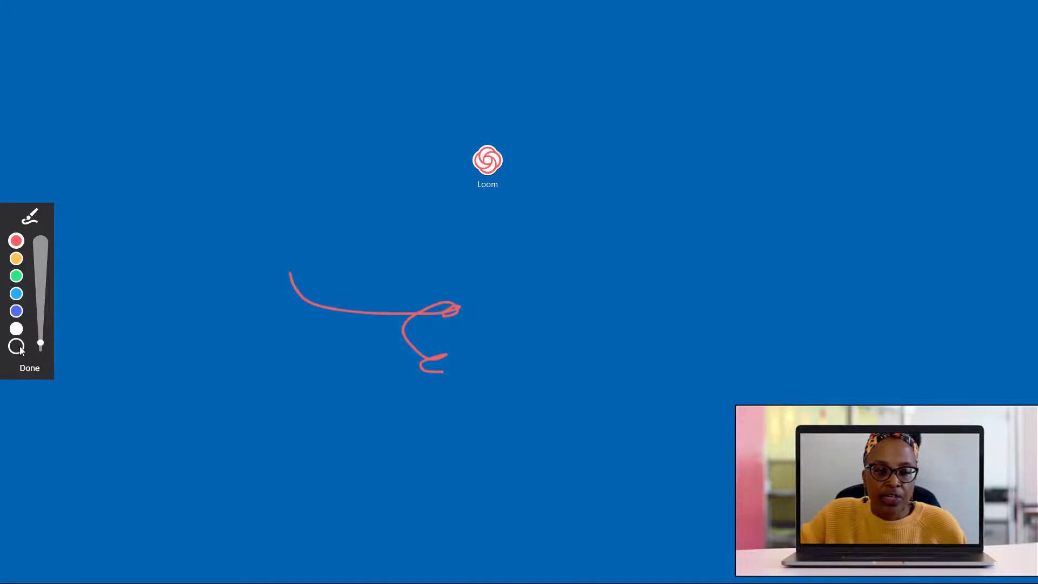
pyautogui.click(16, 346)
pyautogui.click(17, 293)
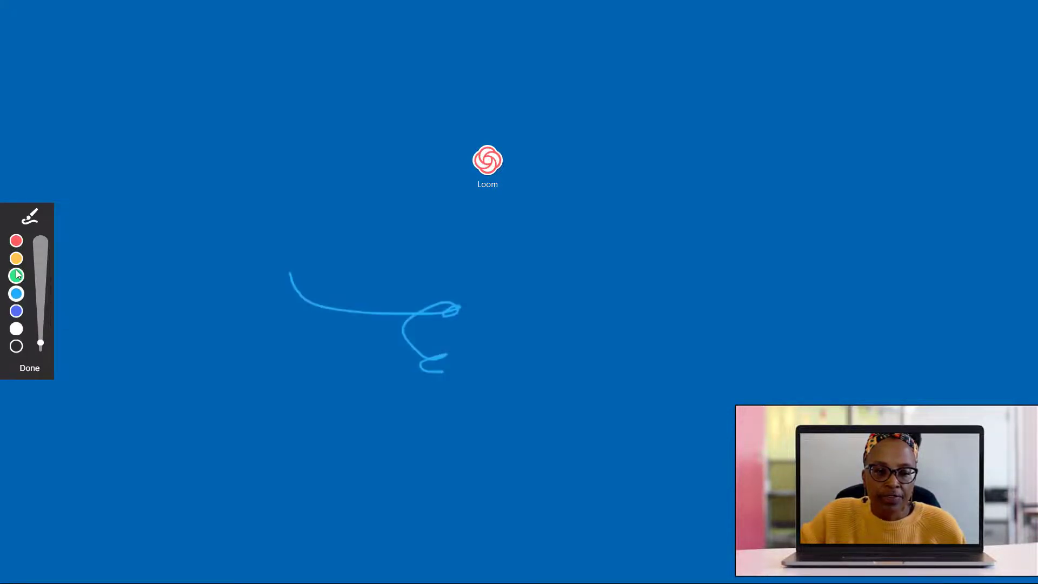
pyautogui.click(16, 276)
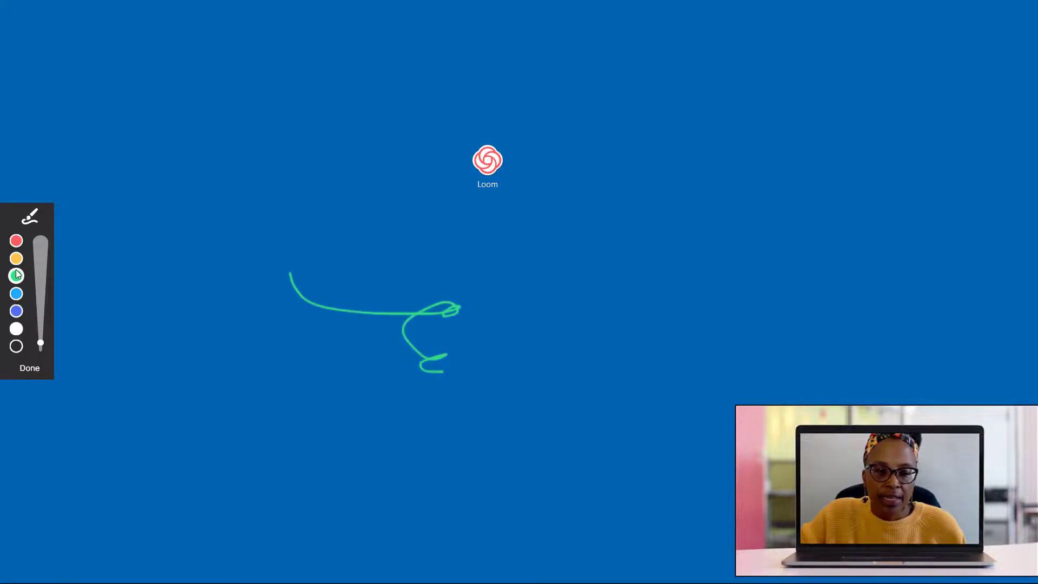
pyautogui.click(28, 374)
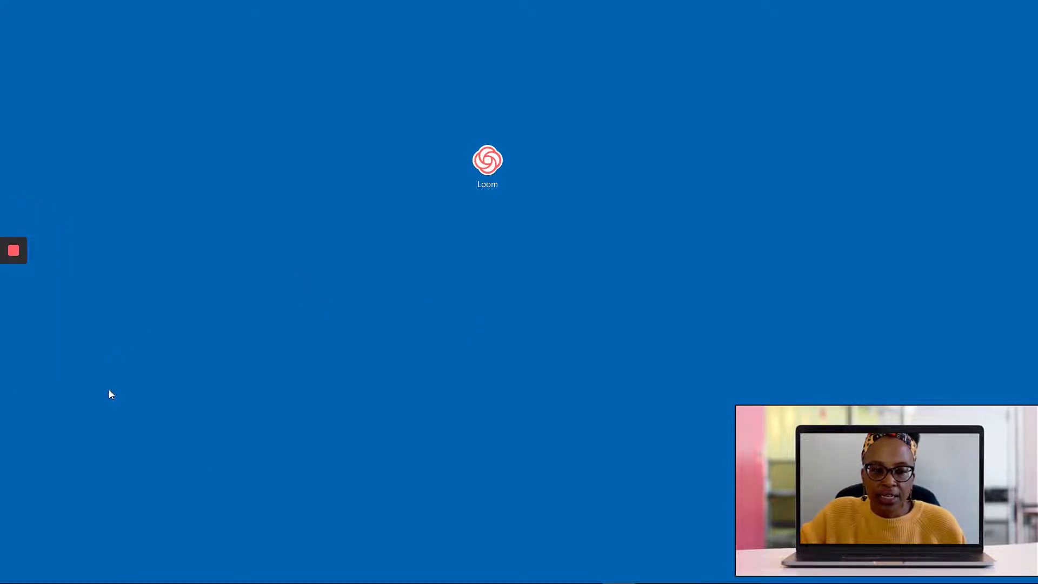
# - Stop recording and open the 'Desktop Recording March 7th, 2019' share page, finishing the title edit
pyautogui.click(14, 254)
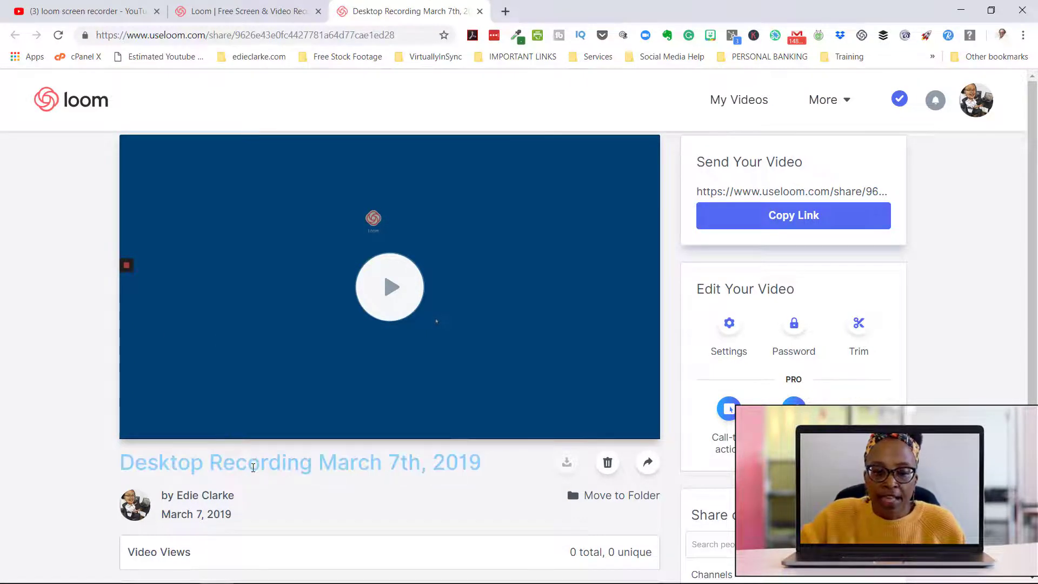
pyautogui.click(254, 462)
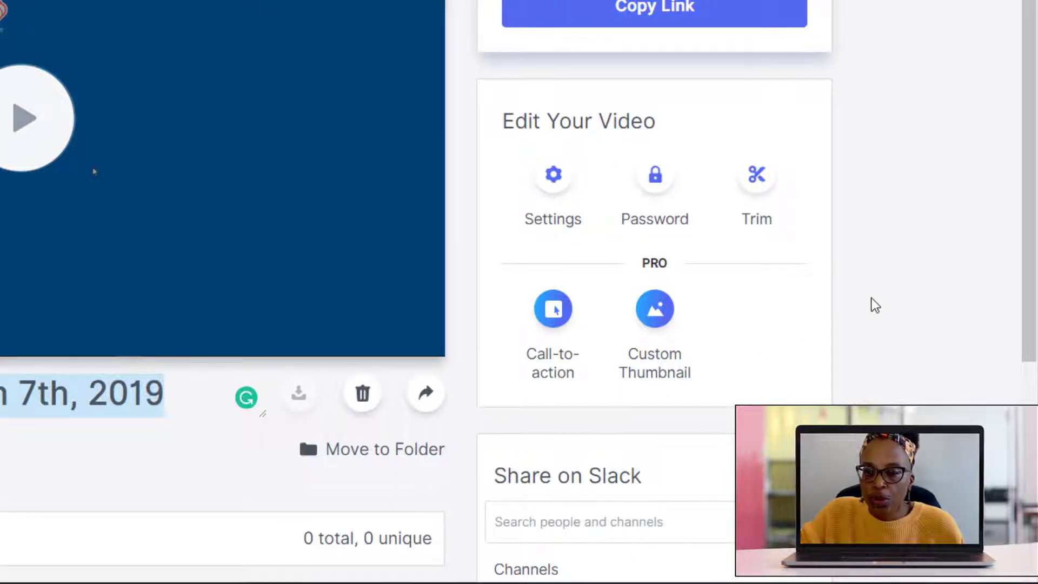
pyautogui.click(876, 301)
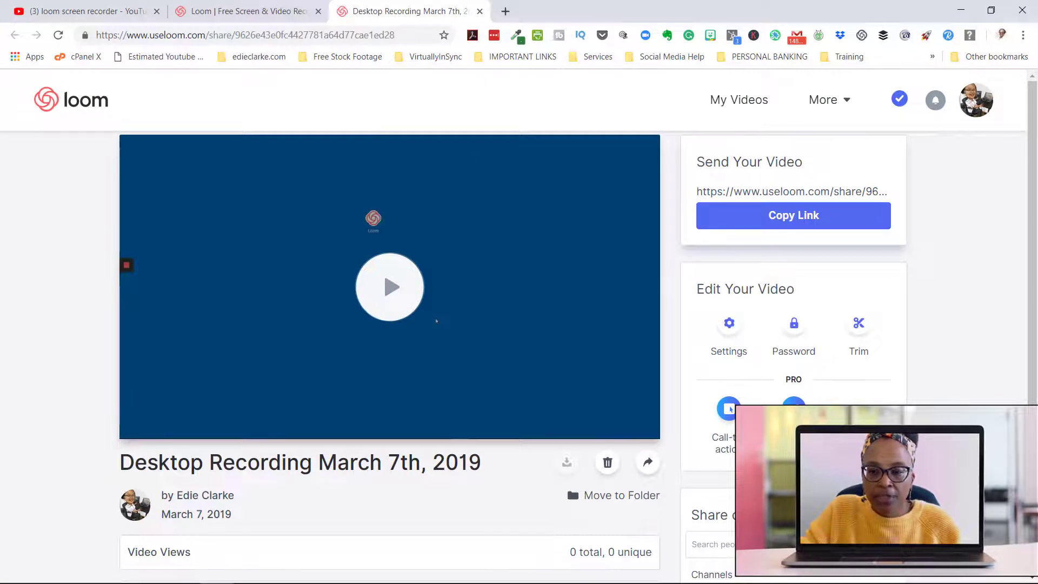
pyautogui.click(728, 449)
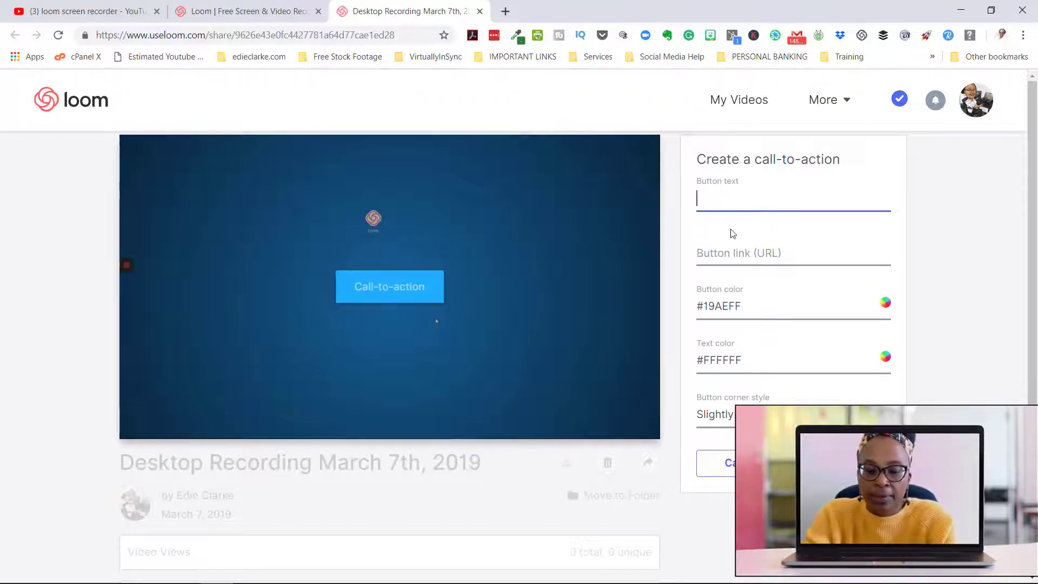
pyautogui.write('Book Y')
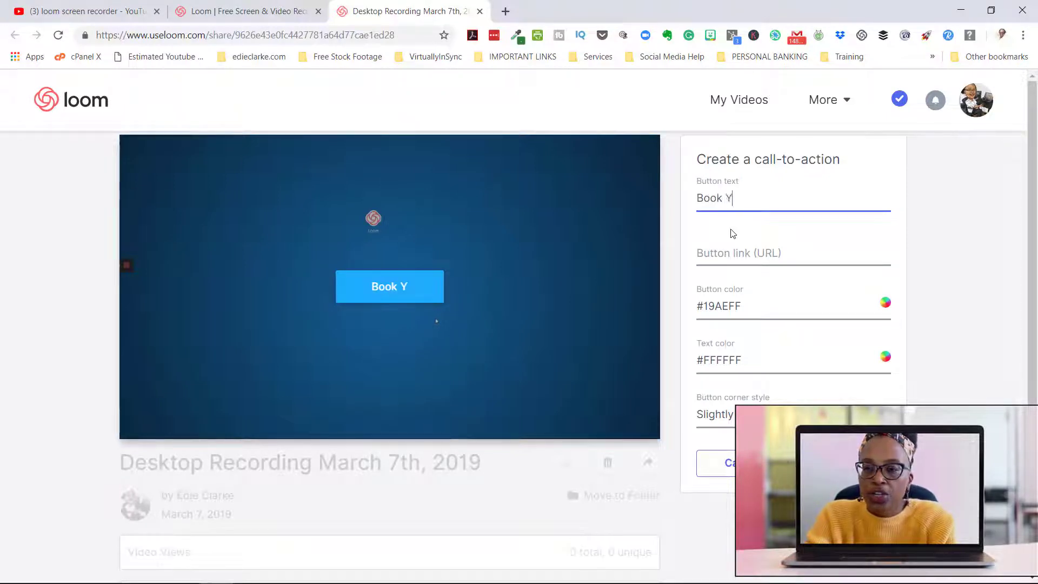
pyautogui.write('our Approi')
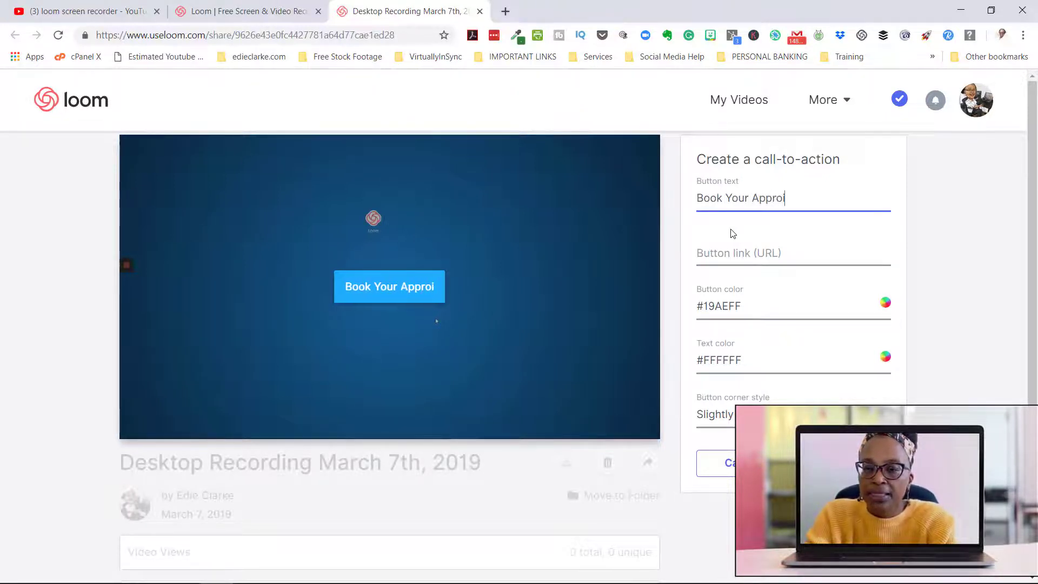
pyautogui.press('BackSpace')
pyautogui.press('BackSpace')
pyautogui.press('BackSpace')
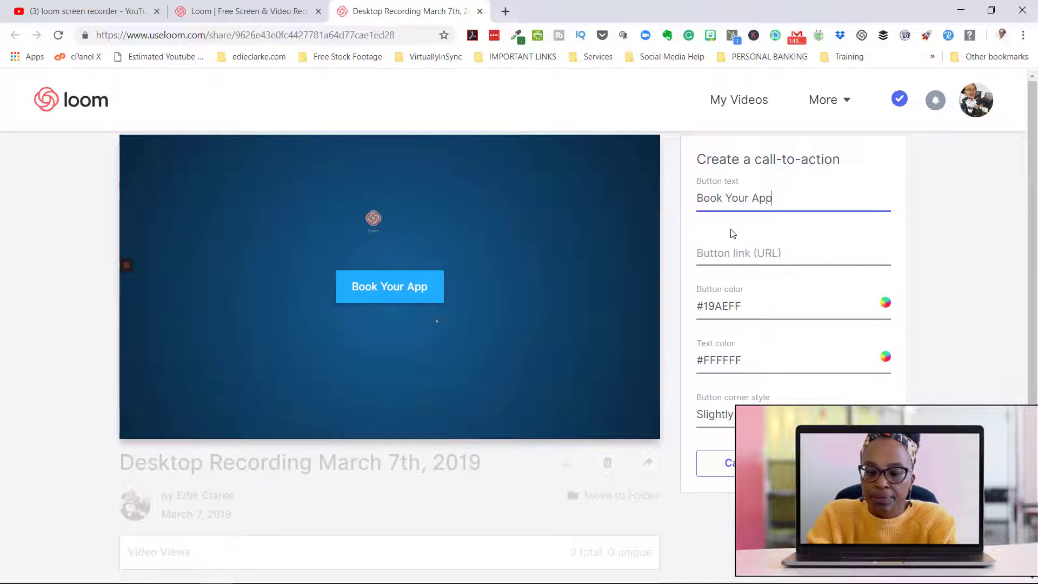
pyautogui.write('ointment')
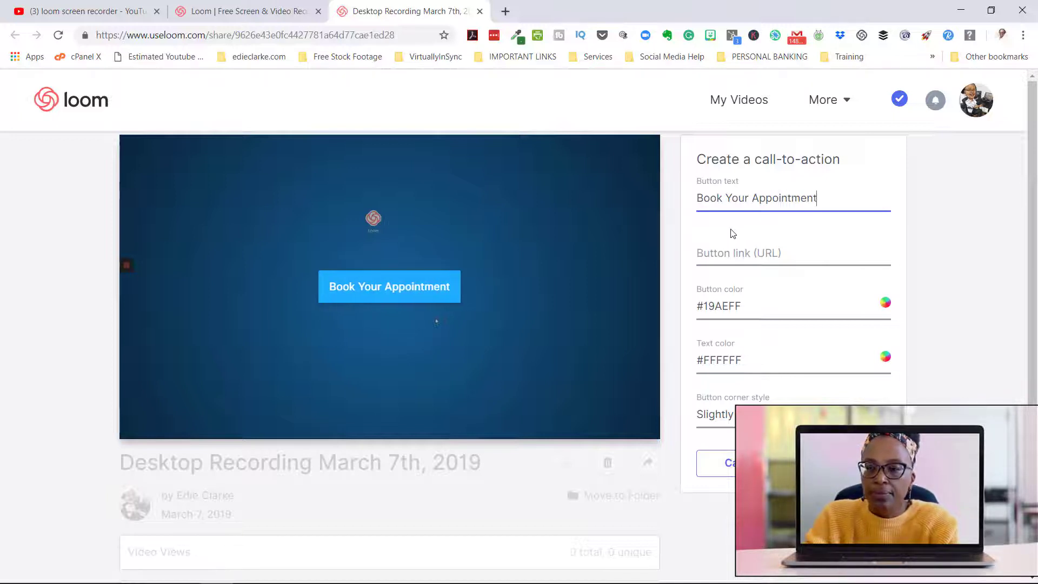
pyautogui.click(756, 251)
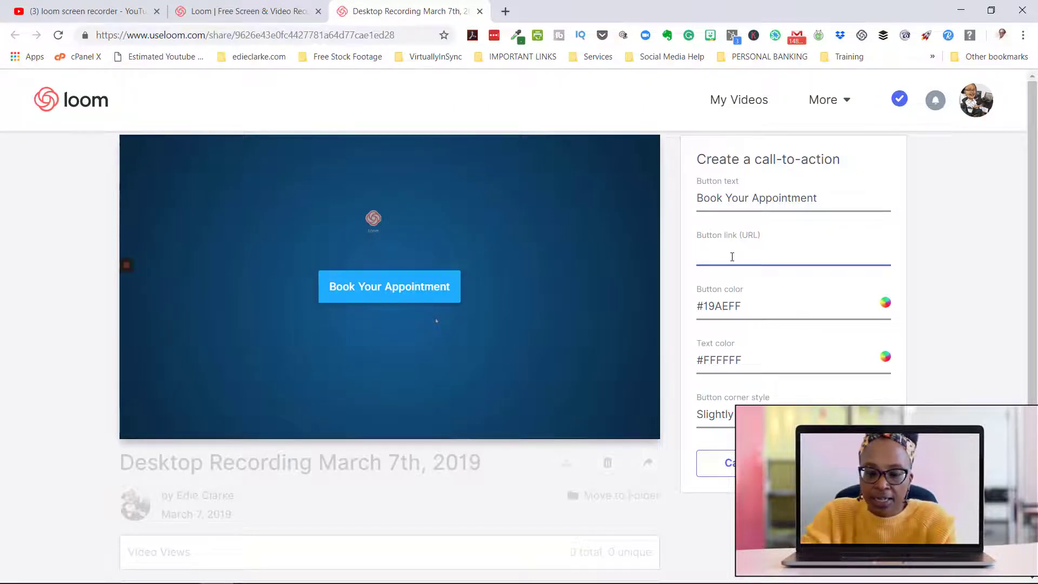
pyautogui.write('dieclarke')
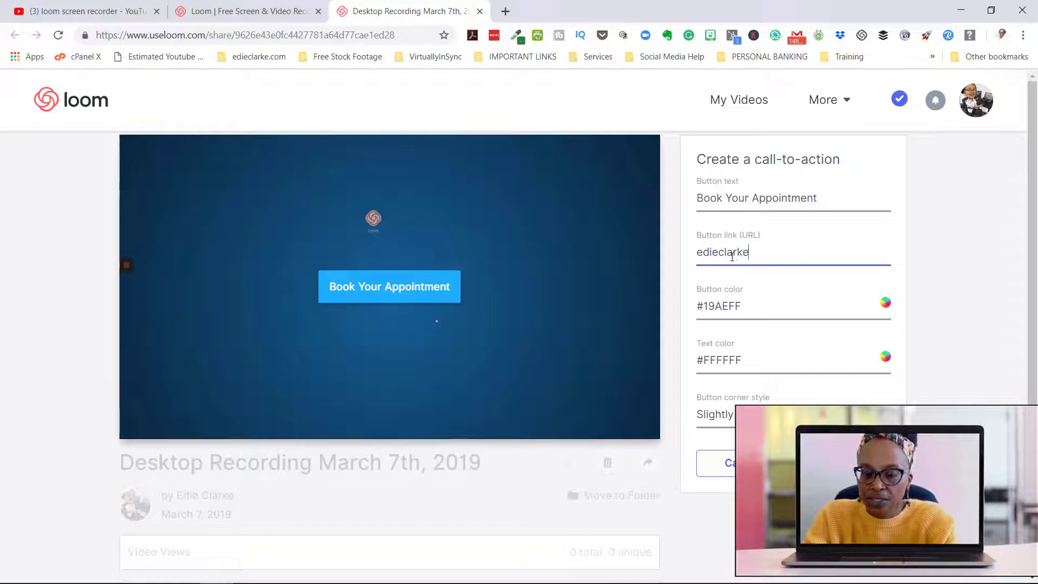
pyautogui.write('.com')
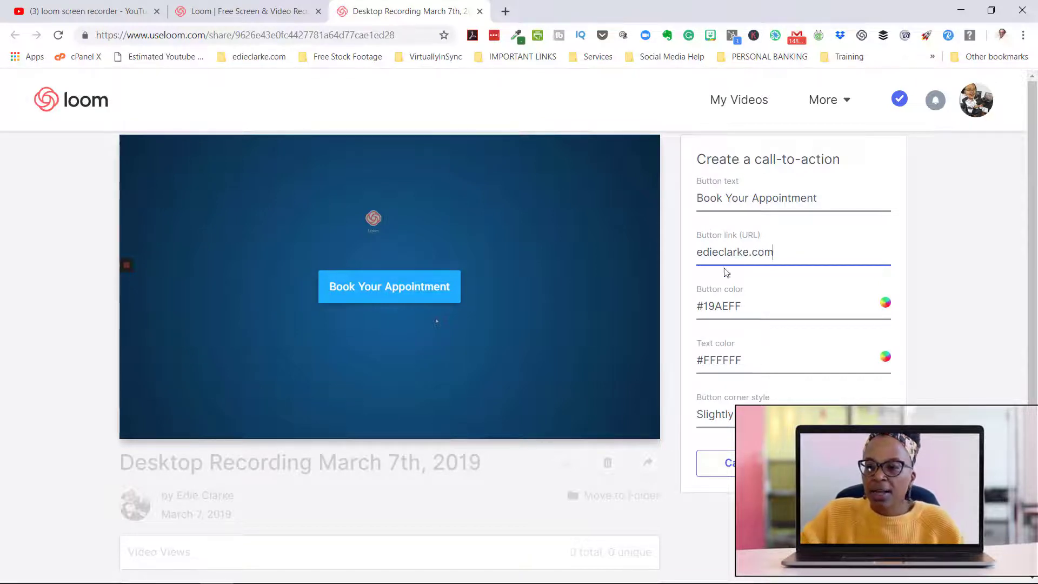
pyautogui.click(695, 253)
pyautogui.click(699, 252)
pyautogui.write('http://')
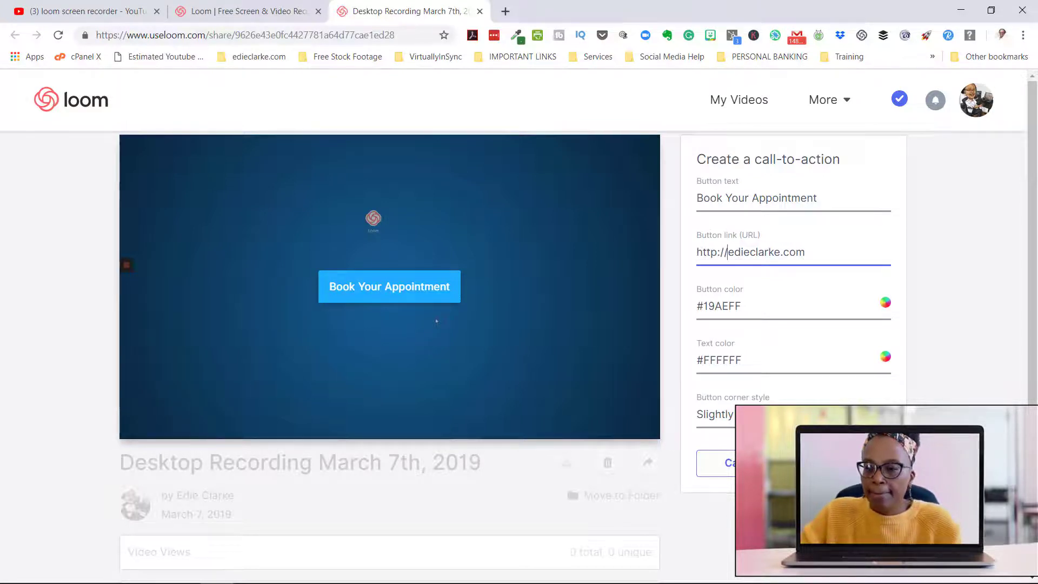
pyautogui.press('Return')
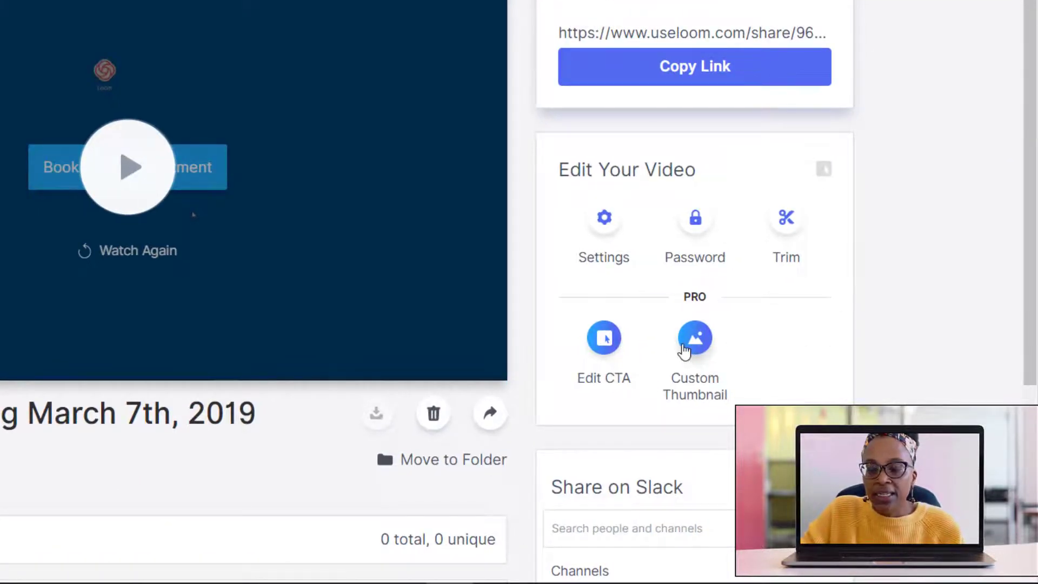
# - Upload the MINI COURSES image as the video's custom thumbnail and save it
pyautogui.click(695, 340)
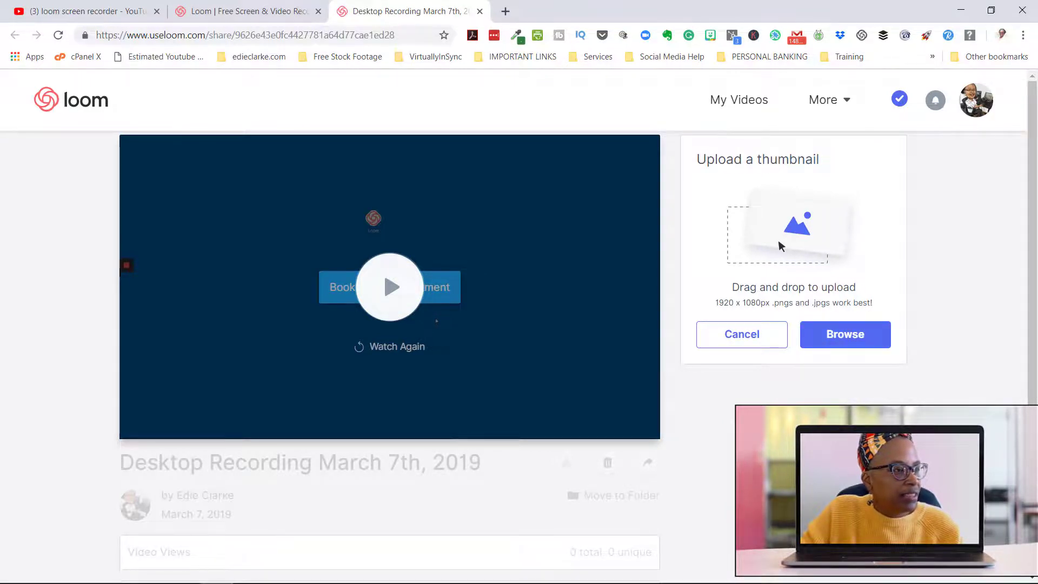
pyautogui.moveTo(437, 321); pyautogui.dragTo(506, 246)
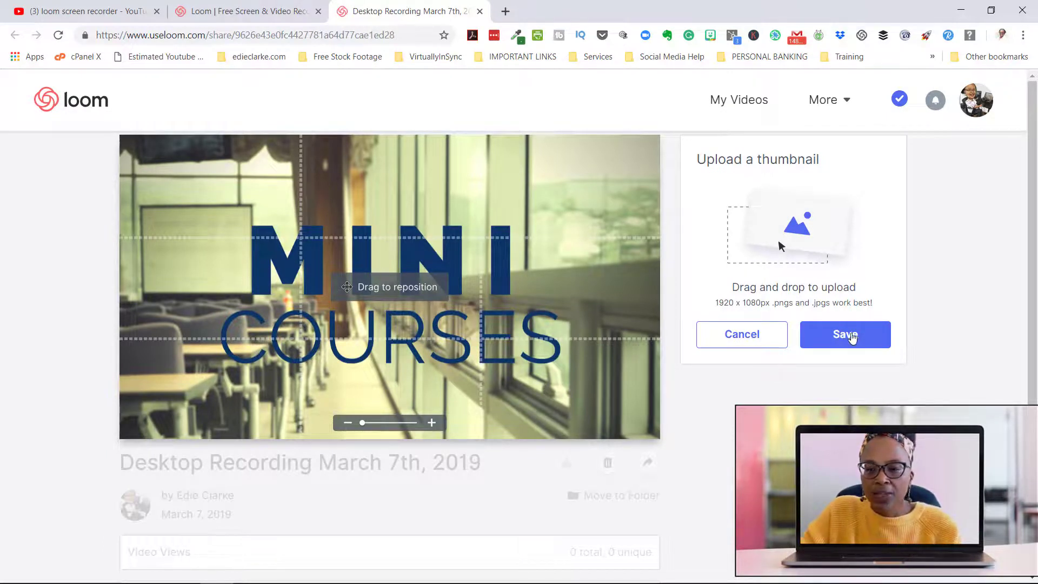
pyautogui.click(853, 338)
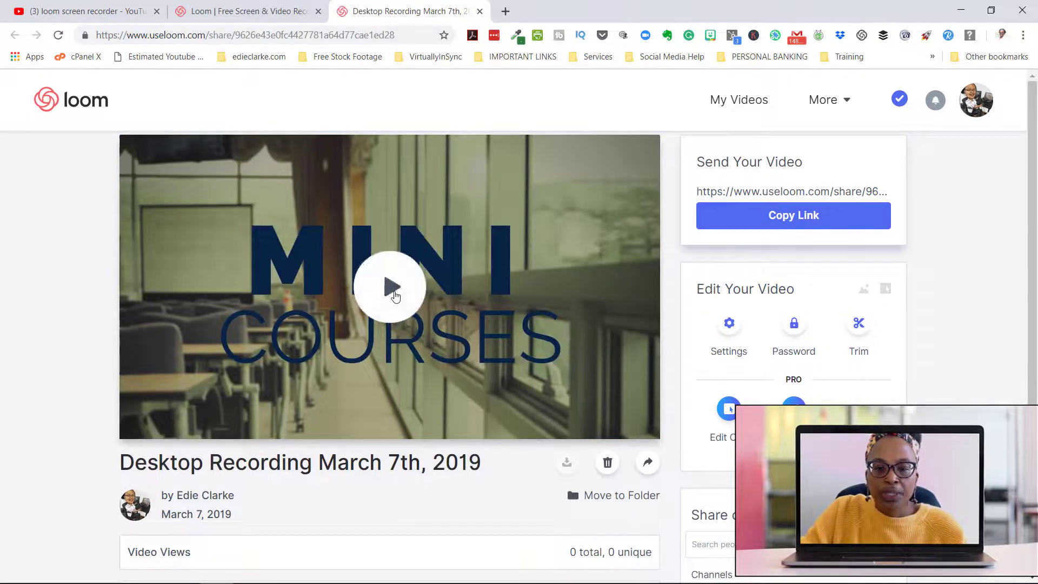
# - Play the video muted and confirm Book Your Appointment opens the website in a new tab
pyautogui.click(394, 296)
pyautogui.click(178, 425)
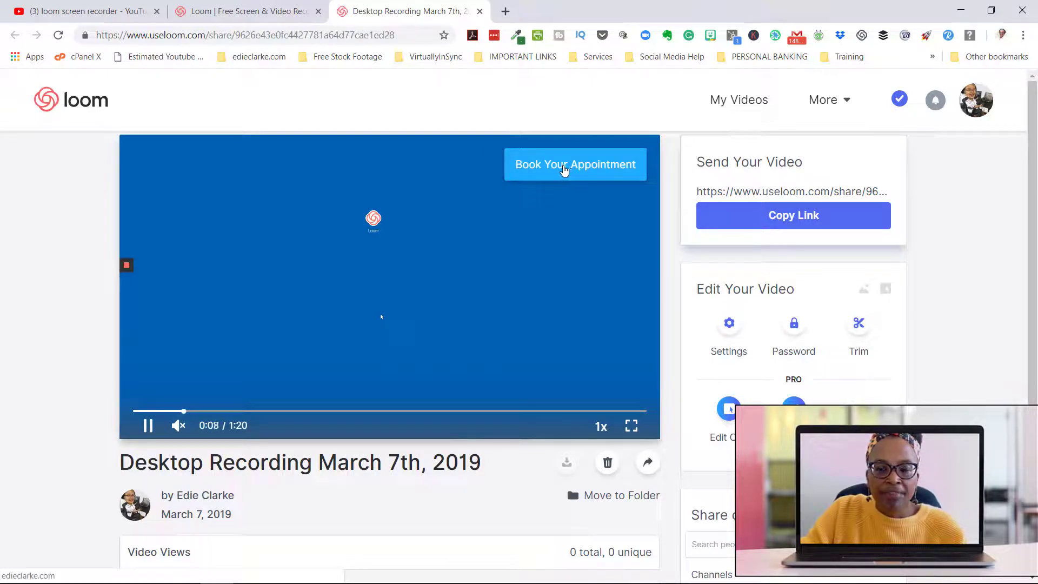
pyautogui.click(563, 171)
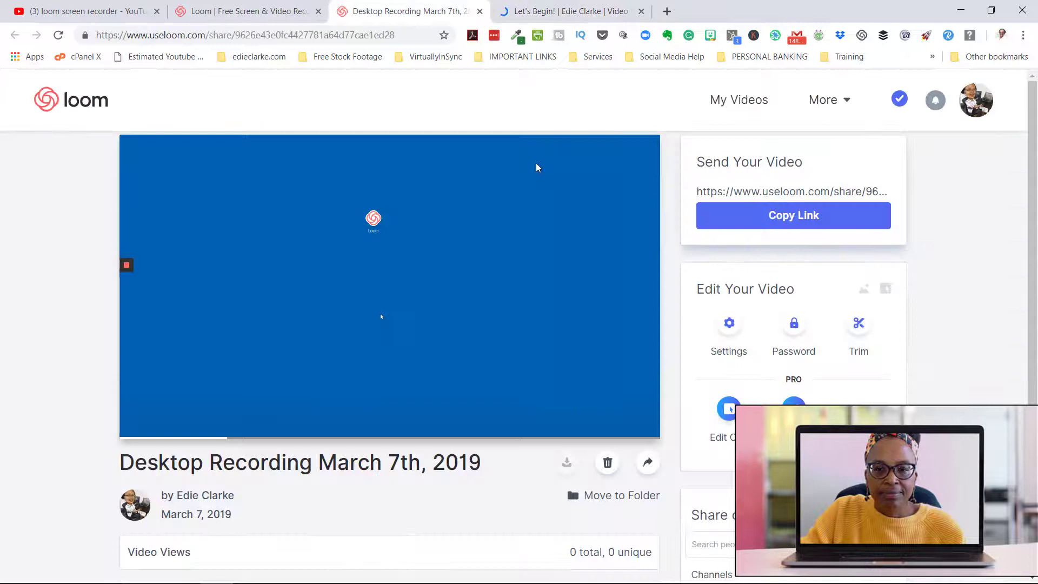
pyautogui.click(400, 10)
# - Start renaming the video and scroll through the share page
pyautogui.click(275, 466)
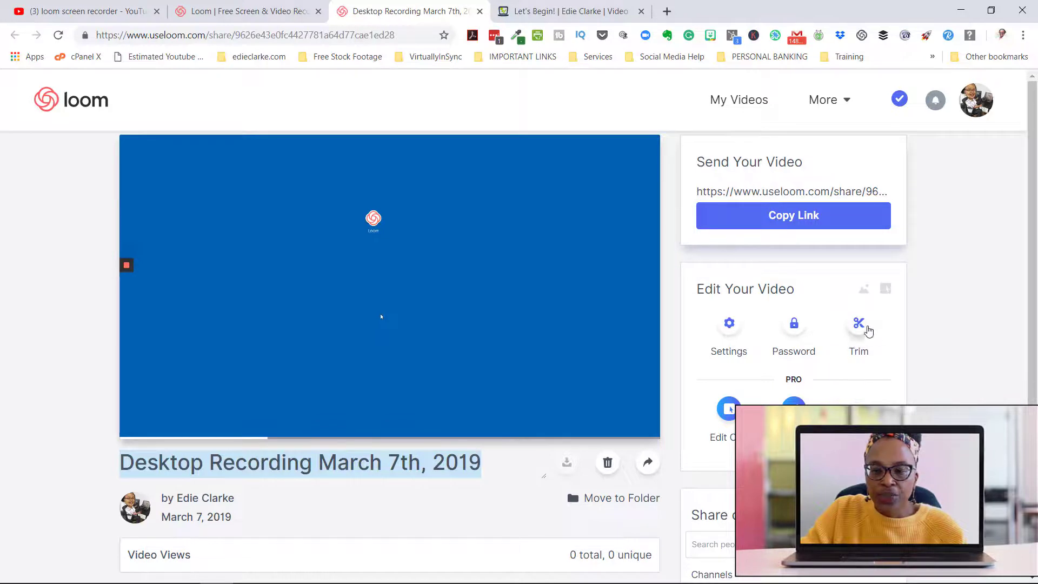
pyautogui.scroll(-3, 396, 386)
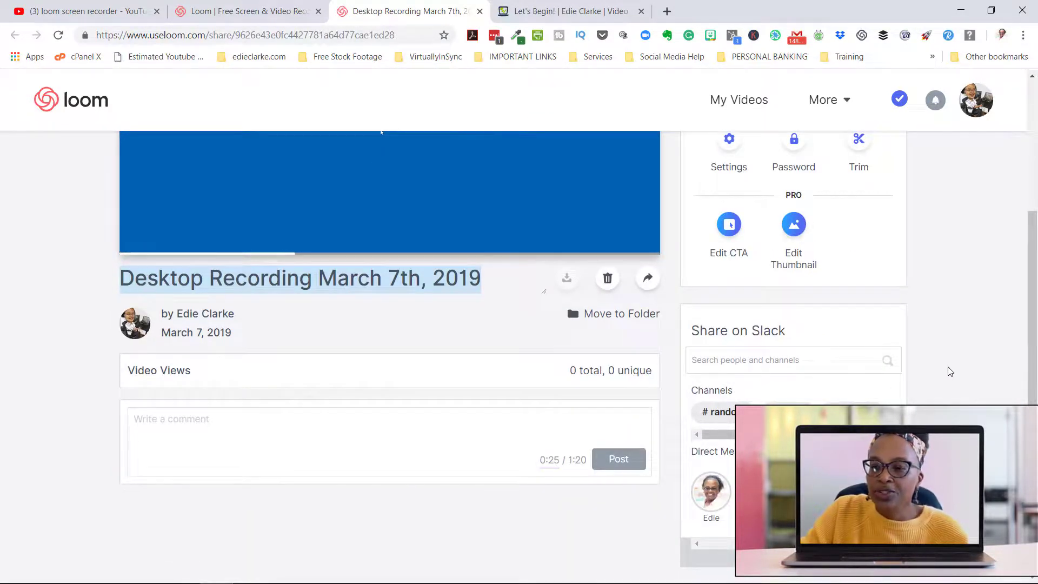
pyautogui.scroll(3, 950, 371)
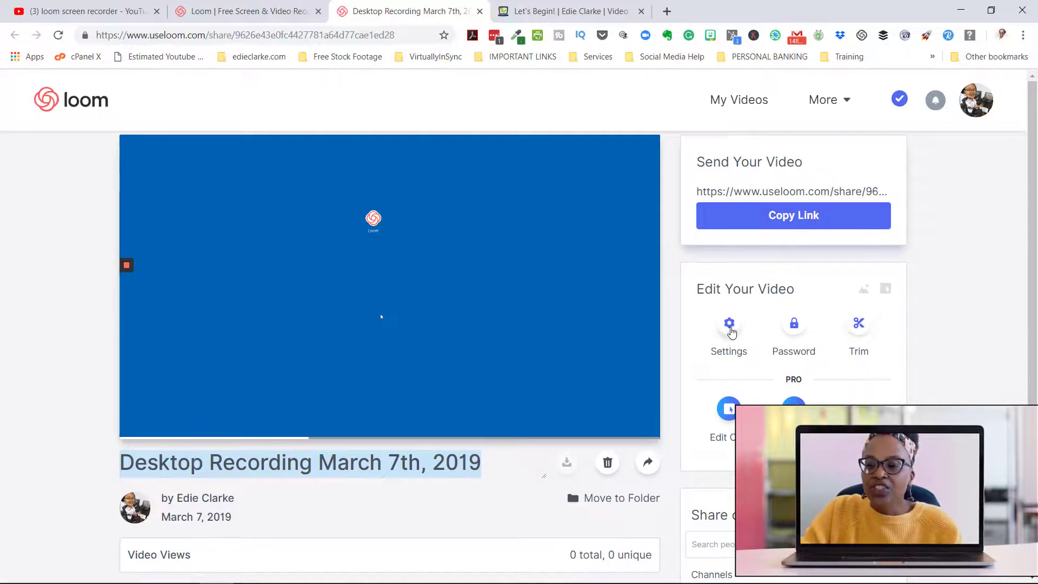
# - Review the video's settings panel, close it, and pause playback
pyautogui.click(730, 327)
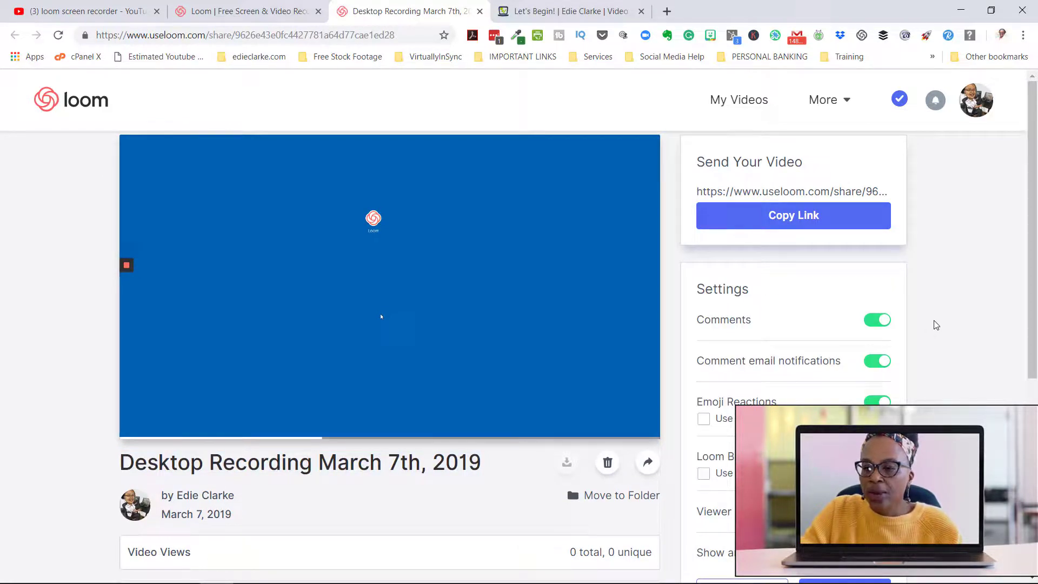
pyautogui.scroll(-2, 936, 326)
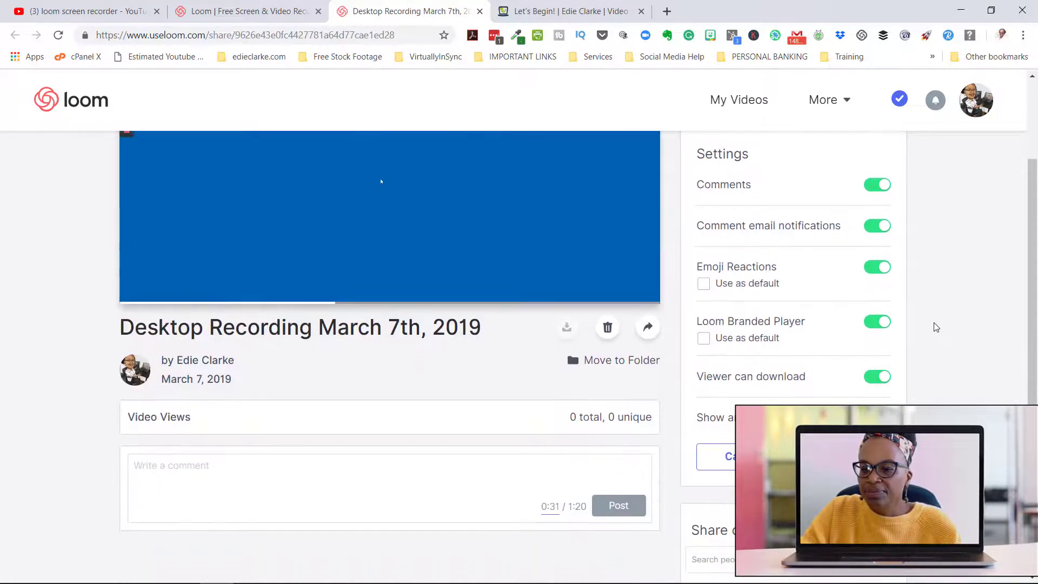
pyautogui.scroll(2, 937, 327)
pyautogui.scroll(-2, 937, 327)
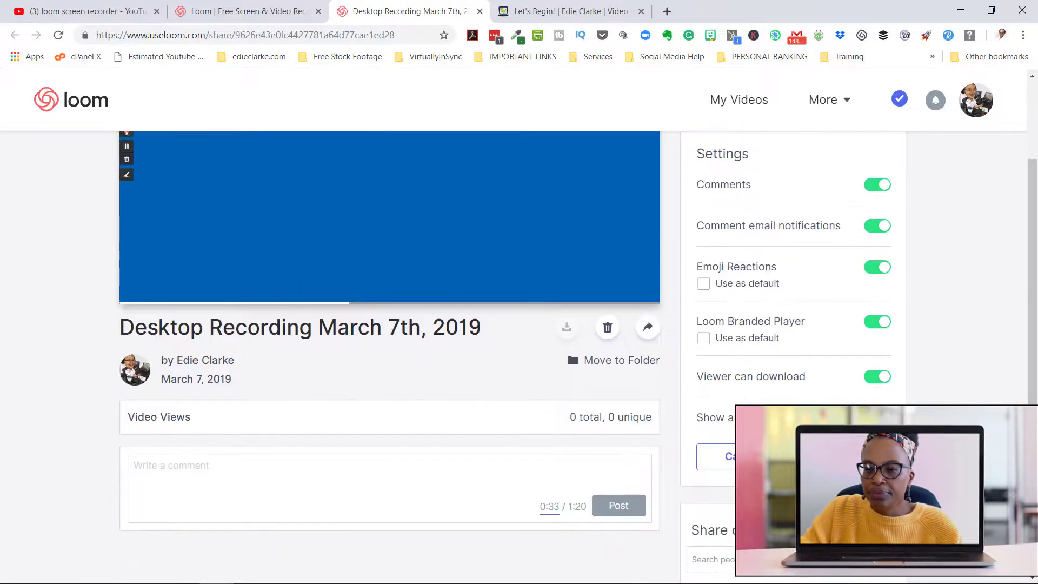
pyautogui.click(933, 383)
pyautogui.scroll(2, 932, 383)
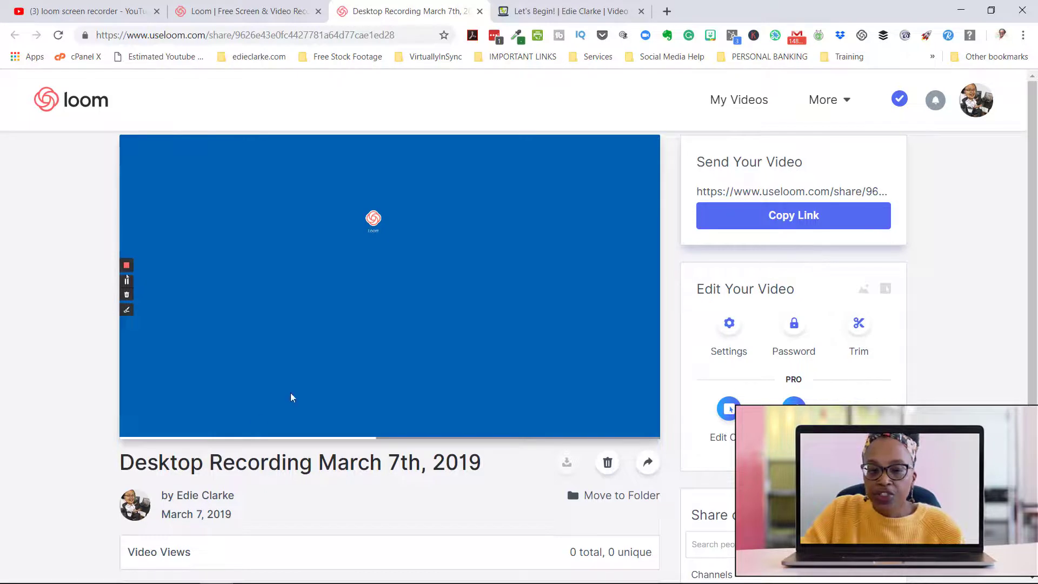
pyautogui.click(147, 425)
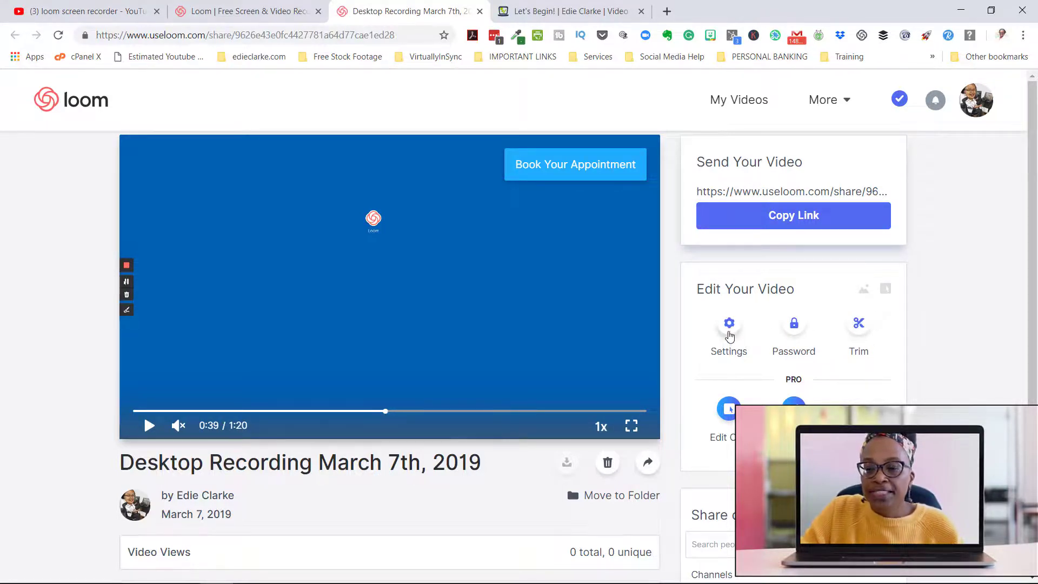
# - Toggle Loom Branded Player off and disable Viewer can download for this video
pyautogui.click(729, 327)
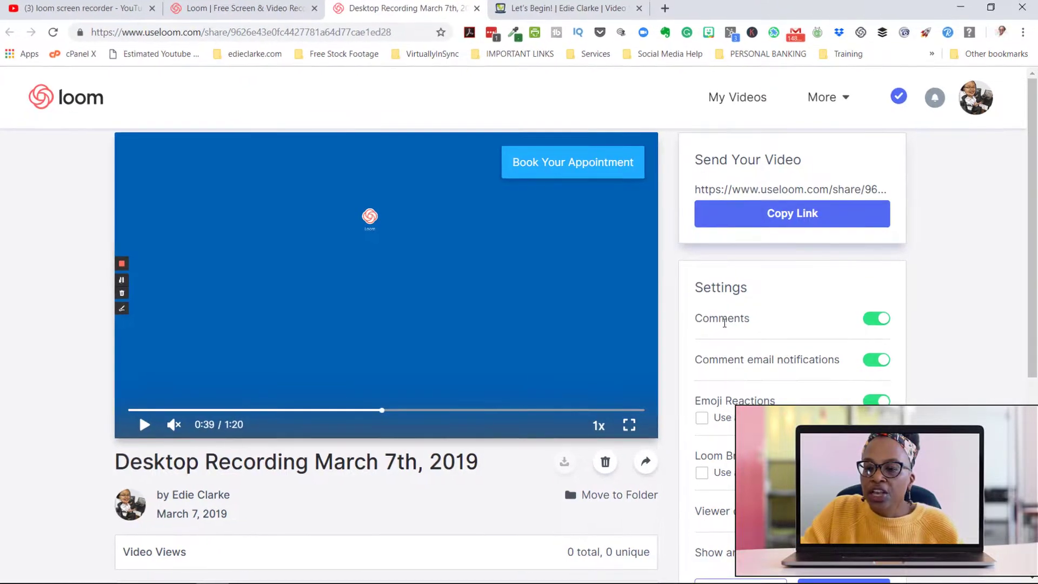
pyautogui.scroll(-1, 865, 292)
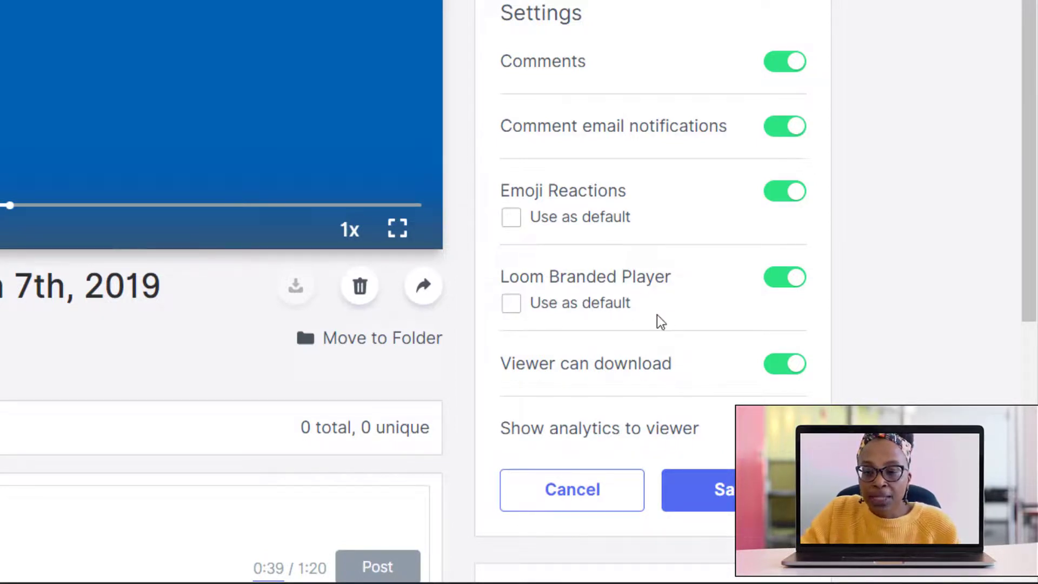
pyautogui.click(512, 304)
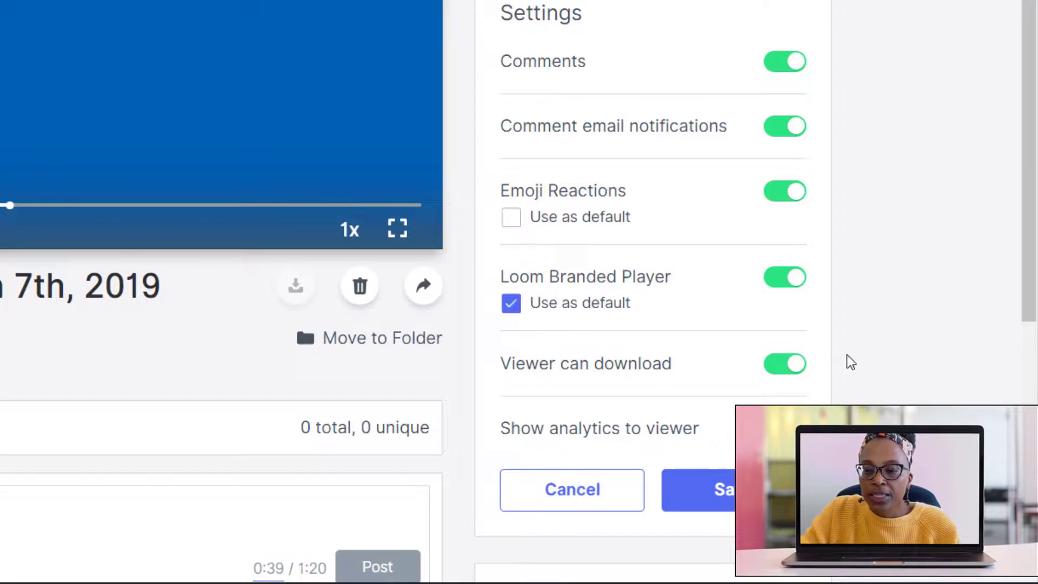
pyautogui.click(512, 304)
pyautogui.click(777, 287)
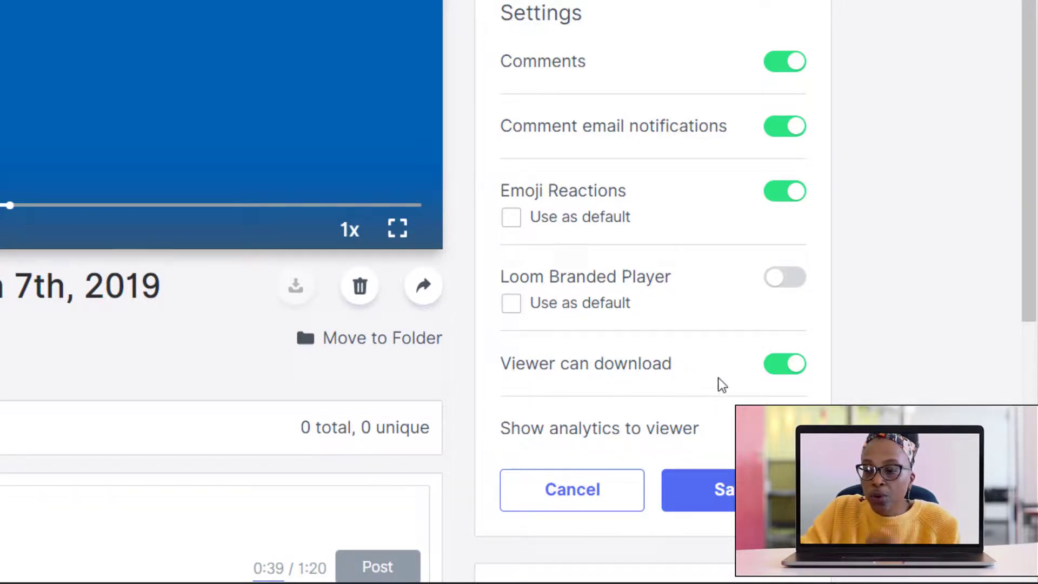
pyautogui.click(775, 368)
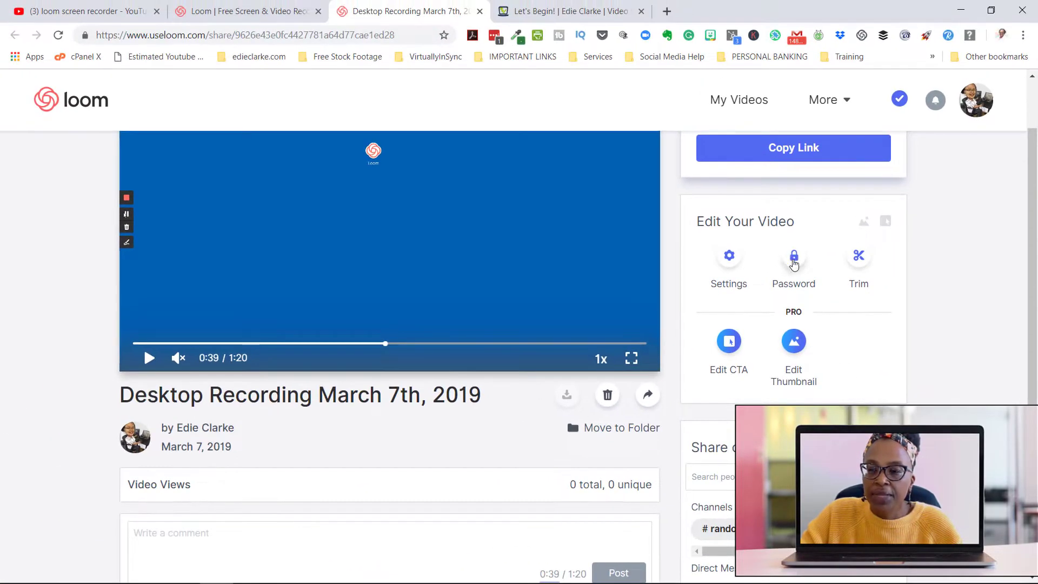
pyautogui.click(792, 258)
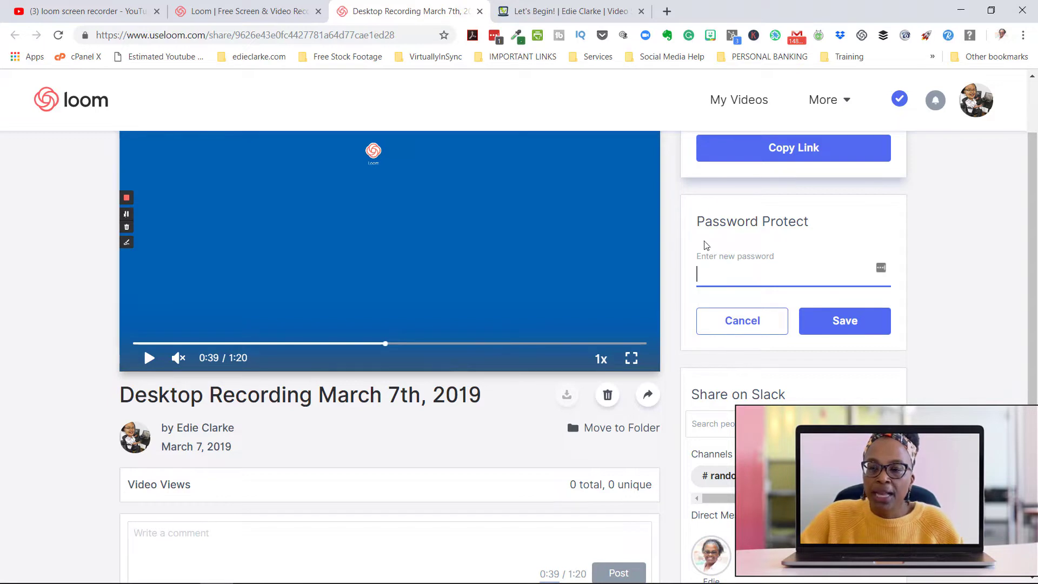
pyautogui.click(764, 326)
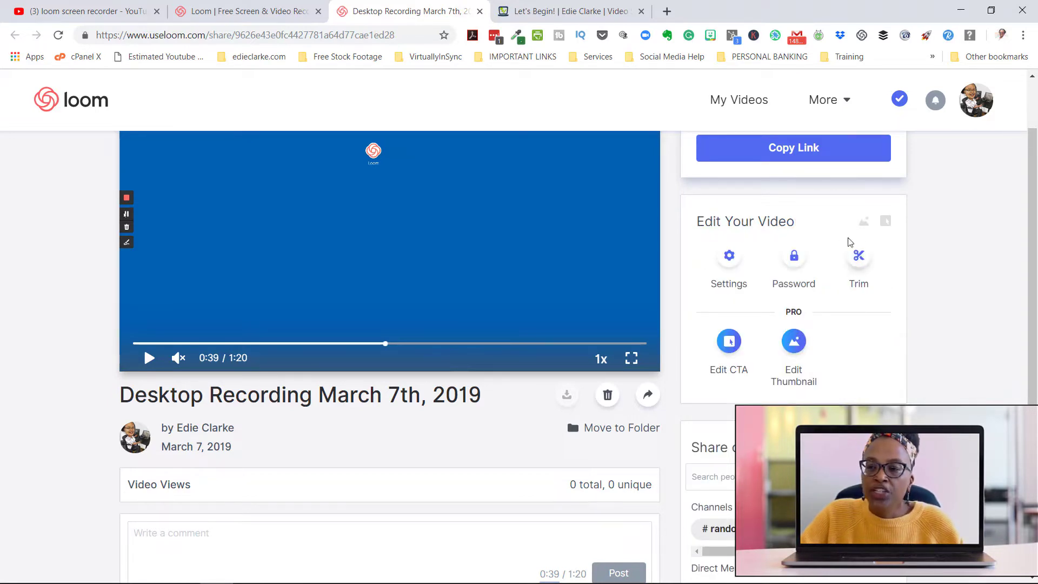